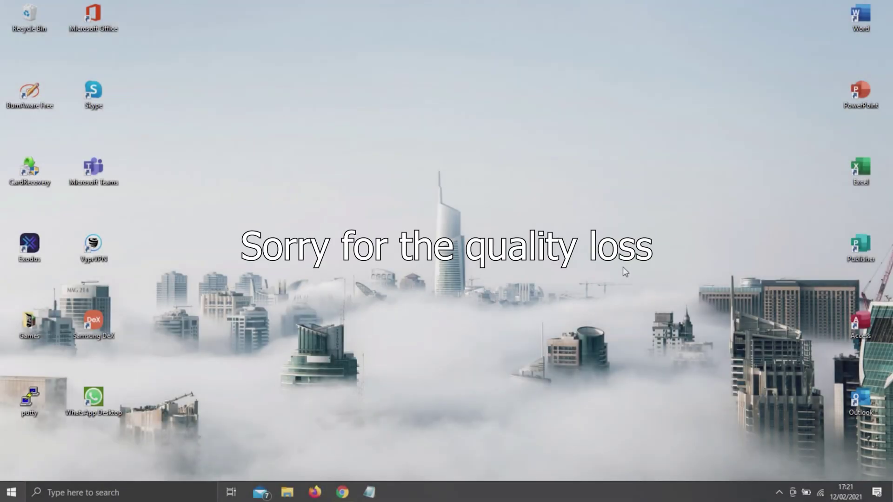
Step: Save WoR_Release_2.0.1.zip from the worproject.ml downloads page to the desktop
{"action": "left_click", "coordinate": [344, 492]}
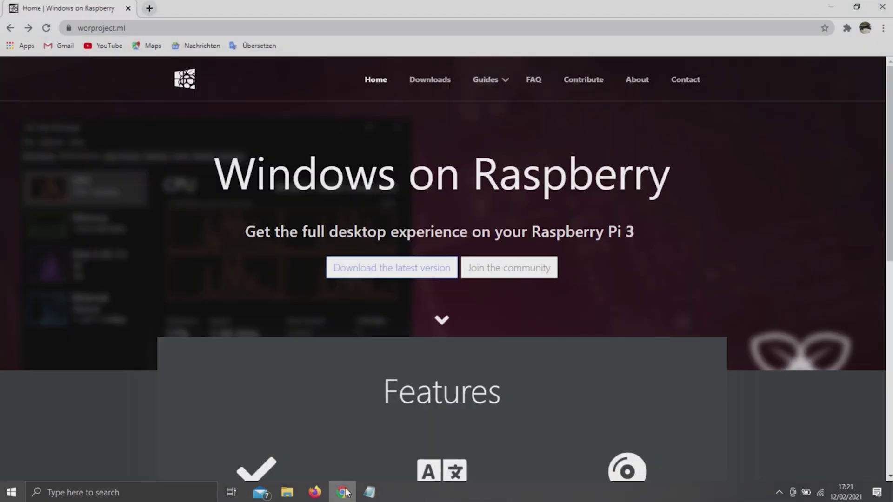
{"action": "left_click", "coordinate": [399, 274]}
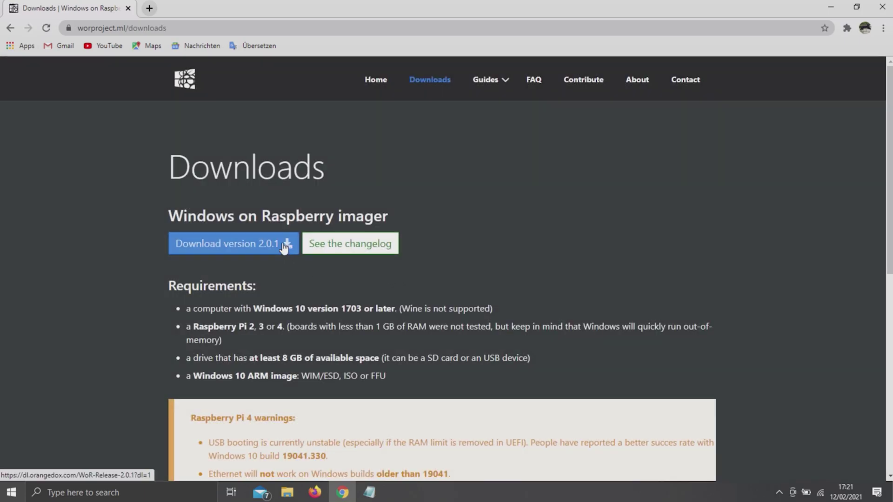
{"action": "left_click", "coordinate": [285, 246]}
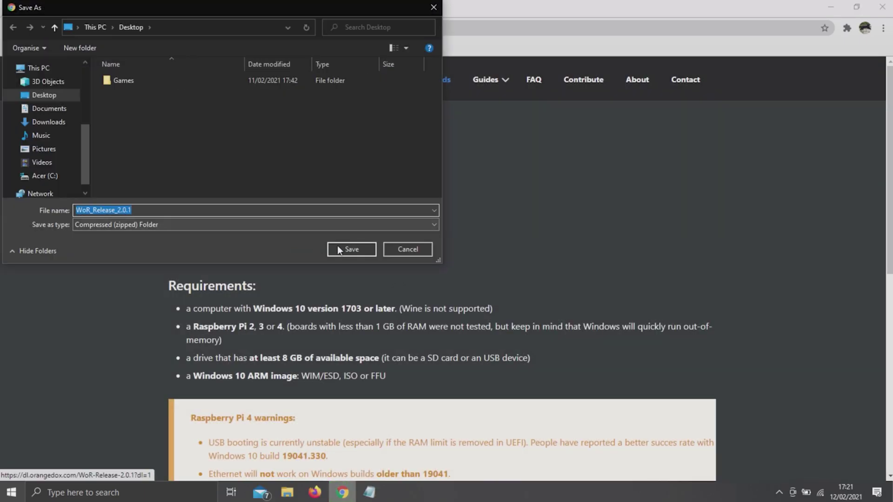
{"action": "left_click", "coordinate": [354, 249]}
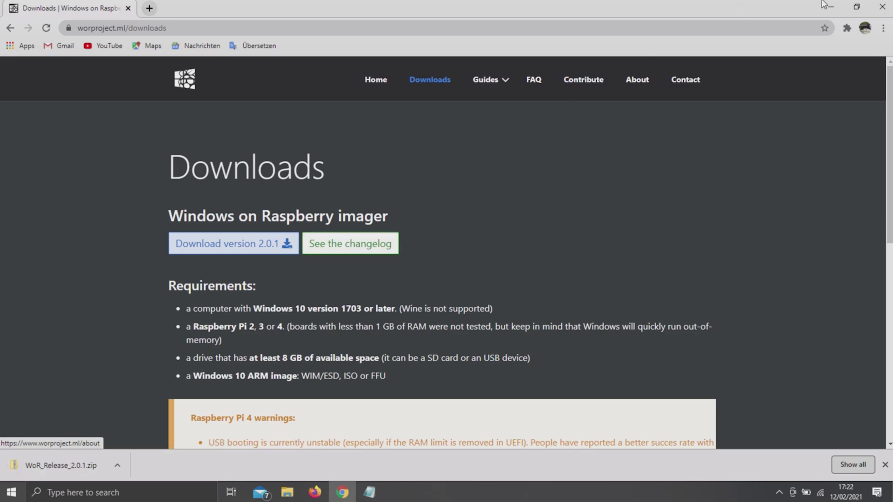
{"action": "left_click", "coordinate": [832, 5]}
Step: Create a new desktop folder named 'wor'
{"action": "right_click", "coordinate": [680, 152]}
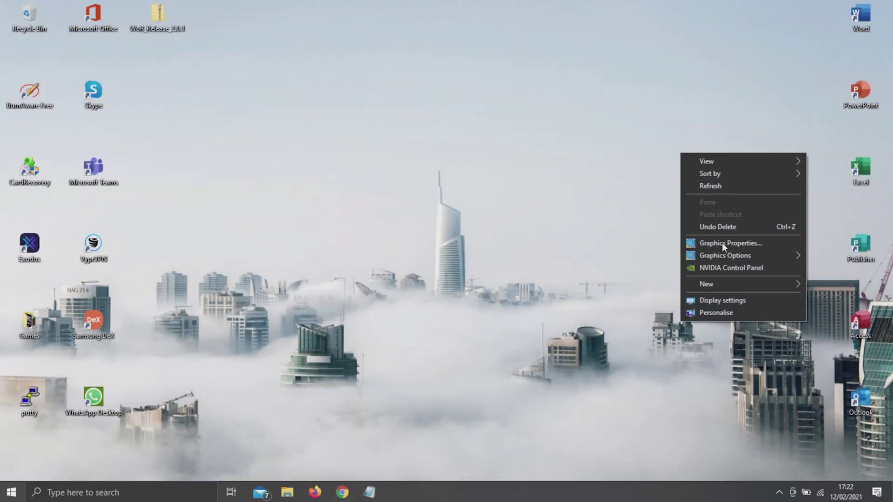
{"action": "mouse_move", "coordinate": [729, 284]}
{"action": "left_click", "coordinate": [675, 284]}
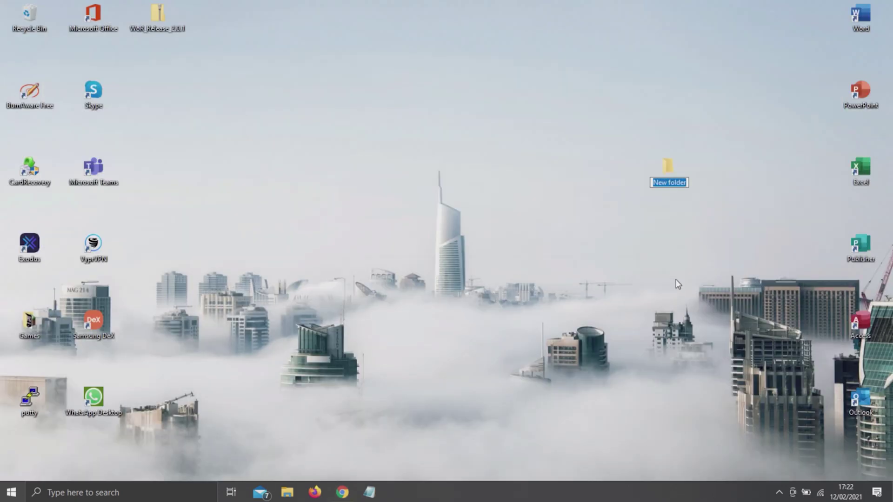
{"action": "type", "text": "wor"}
{"action": "key", "text": "Return"}
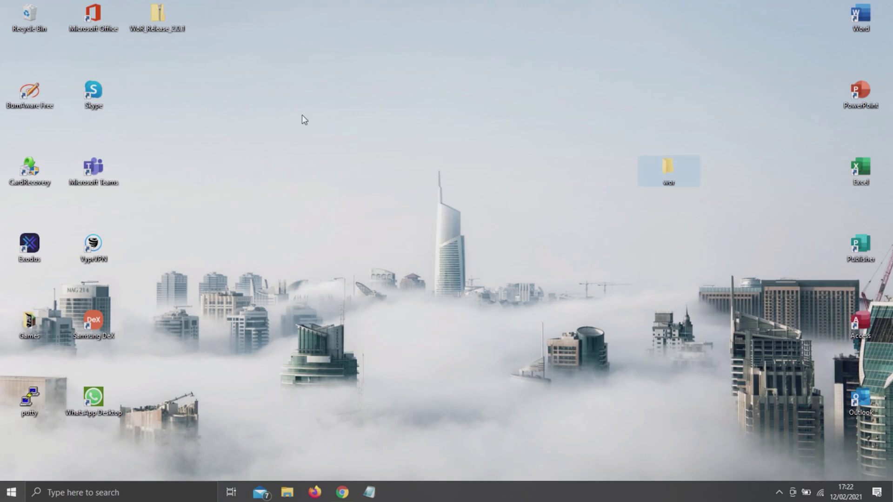
Step: Copy all 18 items from WoR_Release_2.0.1.zip into wor, then delete the zip
{"action": "double_click", "coordinate": [165, 23]}
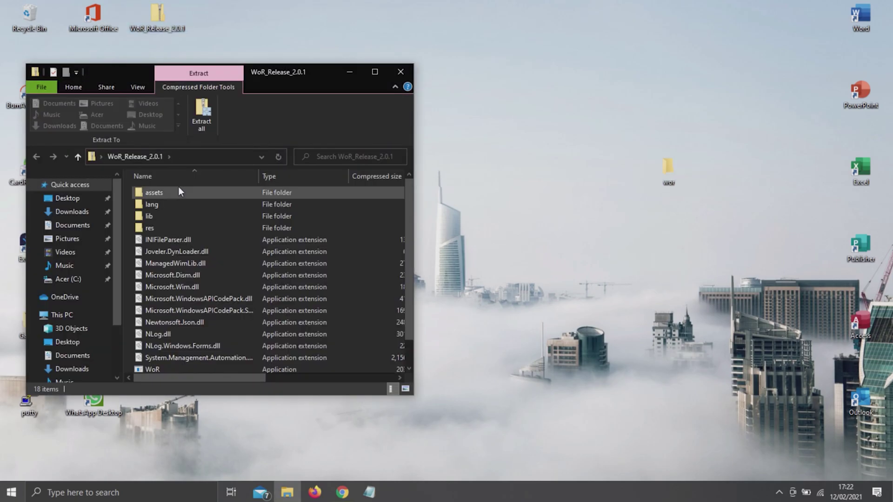
{"action": "left_click", "coordinate": [180, 192]}
{"action": "key", "text": "ctrl+a"}
{"action": "left_click_drag", "start_coordinate": [179, 186], "coordinate": [662, 172]}
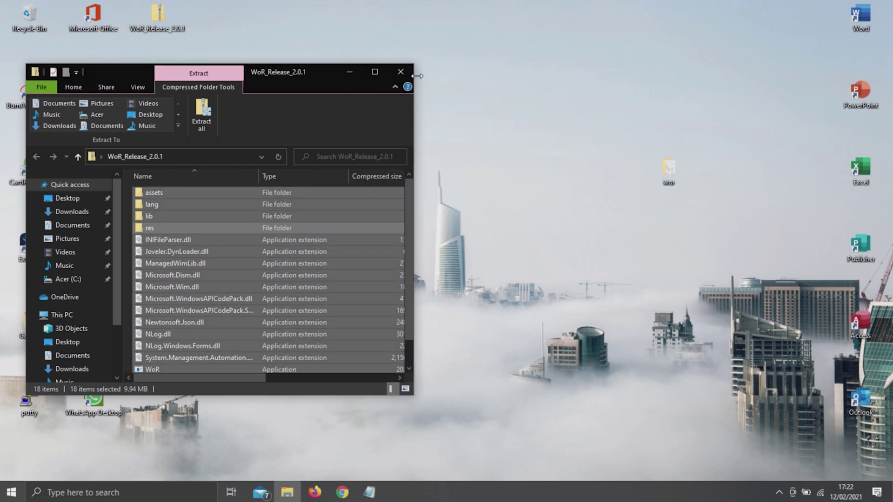
{"action": "left_click", "coordinate": [401, 72]}
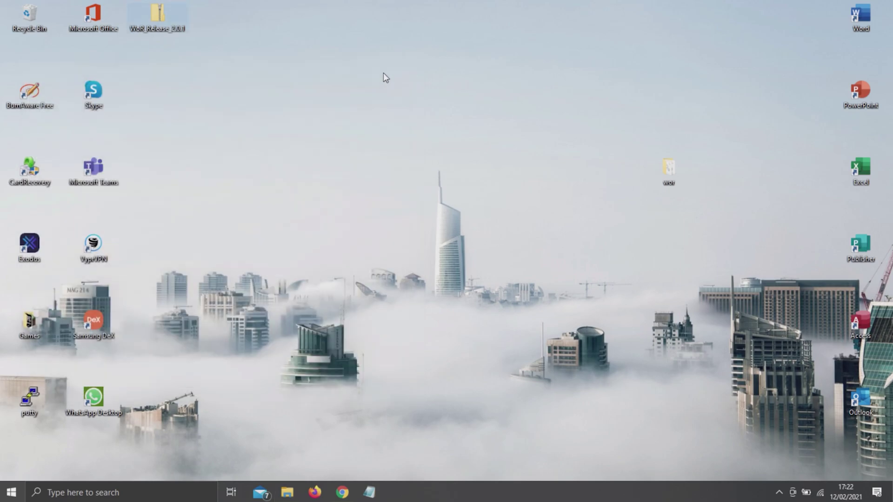
{"action": "right_click", "coordinate": [167, 19]}
{"action": "left_click", "coordinate": [212, 227]}
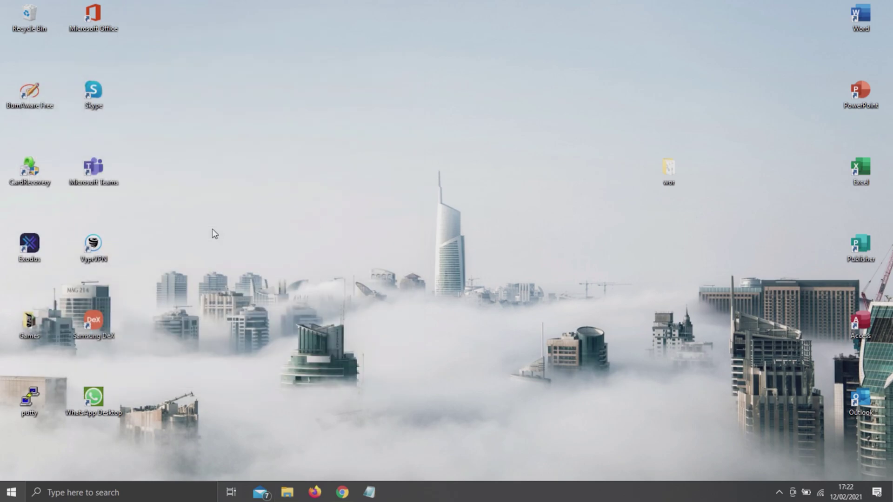
Step: Open uup.rg-adguard.net and select Windows Insider build 21301.1010 arm64
{"action": "left_click", "coordinate": [343, 493]}
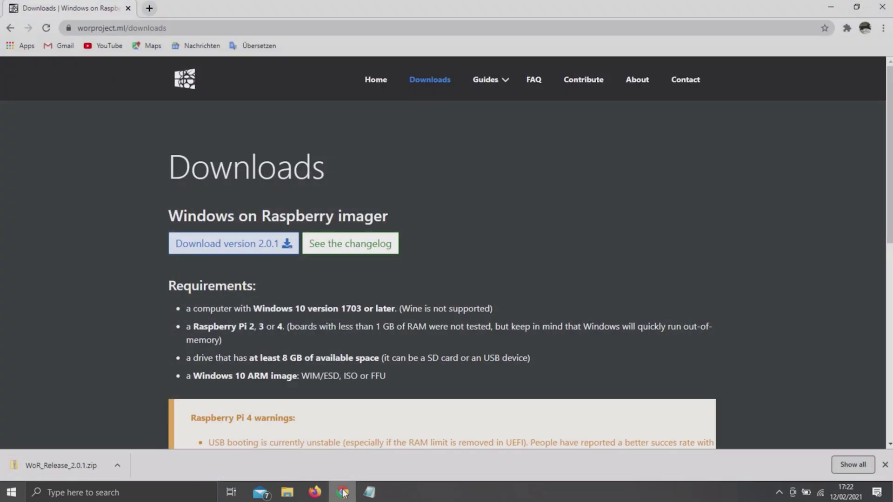
{"action": "scroll", "coordinate": [414, 381], "scroll_direction": "down", "scroll_amount": 5}
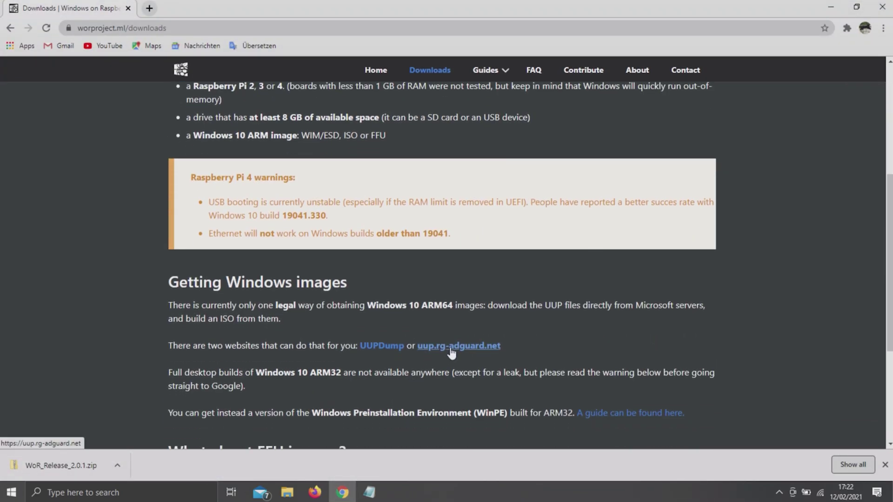
{"action": "left_click", "coordinate": [450, 348]}
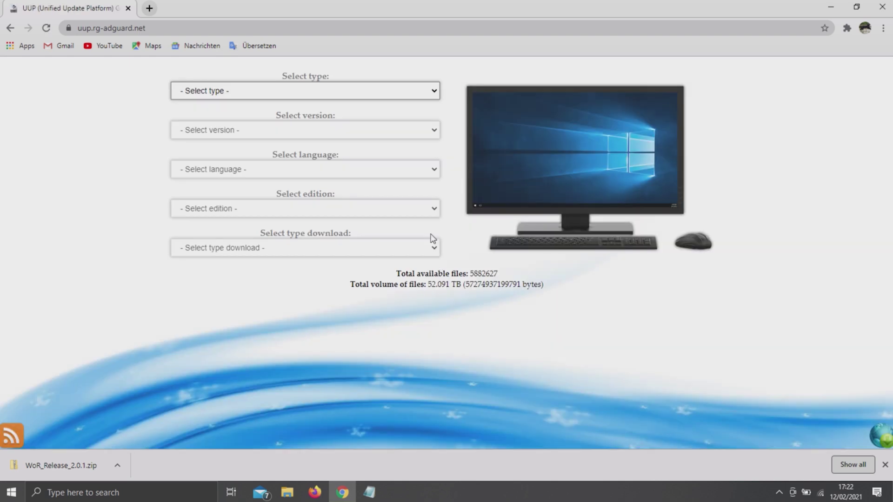
{"action": "left_click", "coordinate": [427, 97]}
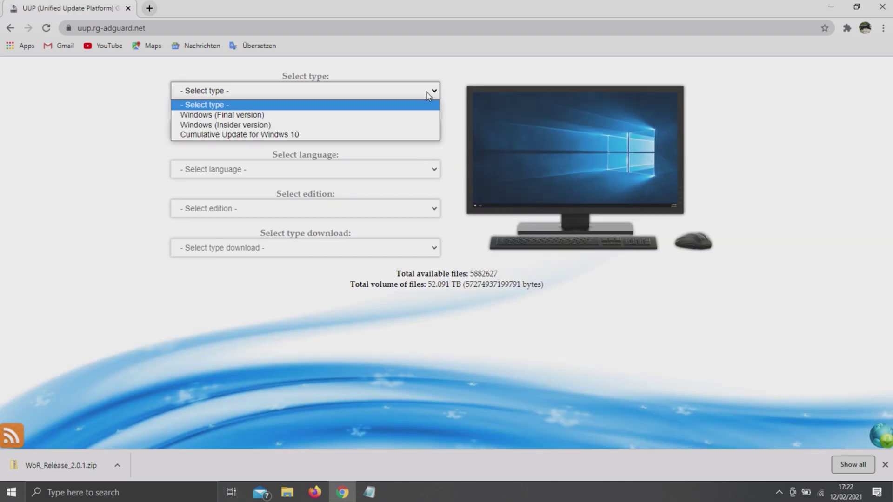
{"action": "left_click", "coordinate": [422, 124]}
{"action": "left_click", "coordinate": [422, 129]}
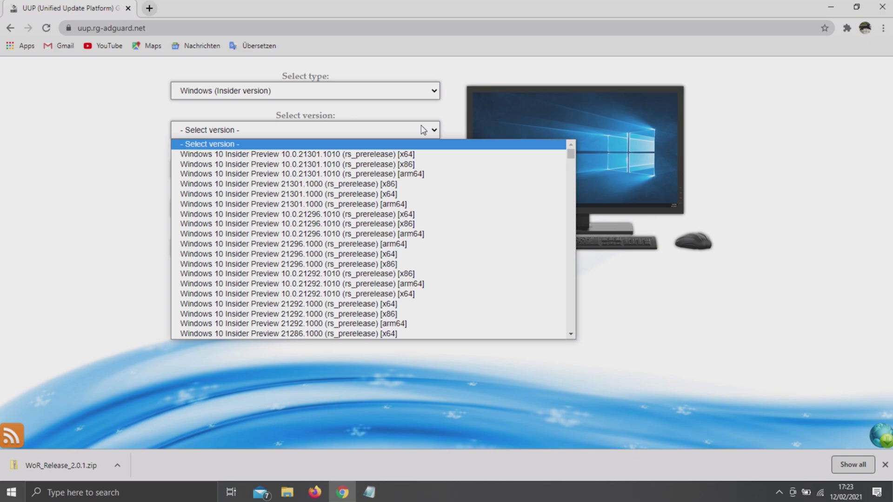
{"action": "left_click", "coordinate": [422, 174]}
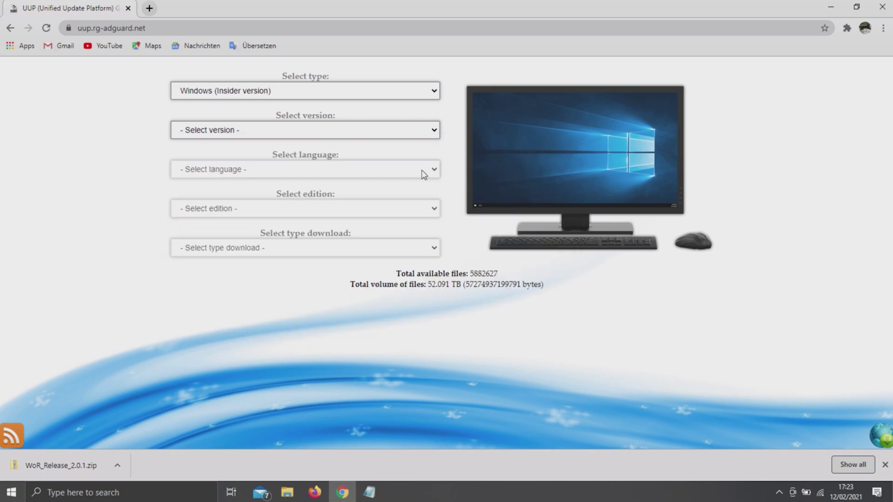
Step: Choose English (United Kingdom), Windows 10 Home and the one-click ISO compiler download
{"action": "left_click", "coordinate": [421, 170]}
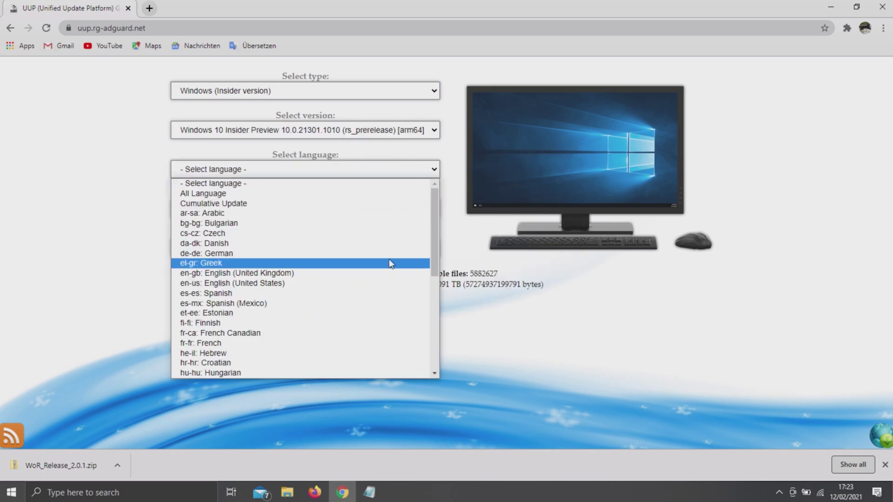
{"action": "left_click", "coordinate": [382, 277]}
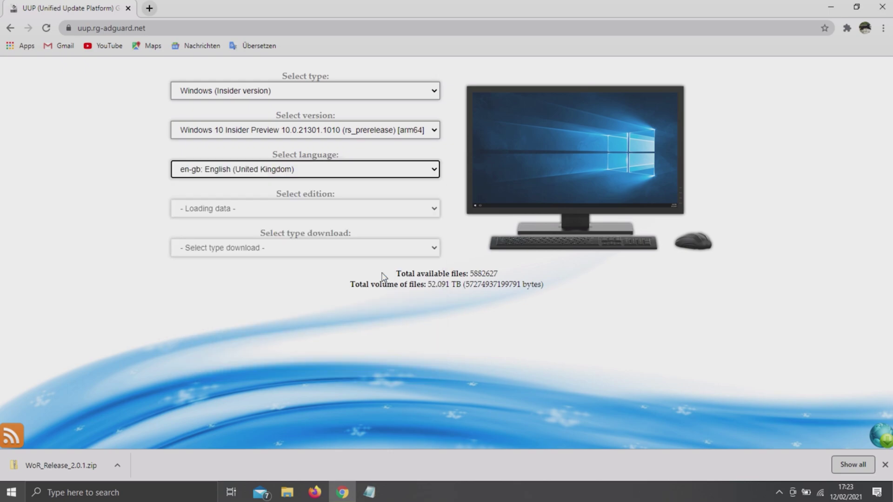
{"action": "left_click", "coordinate": [385, 209]}
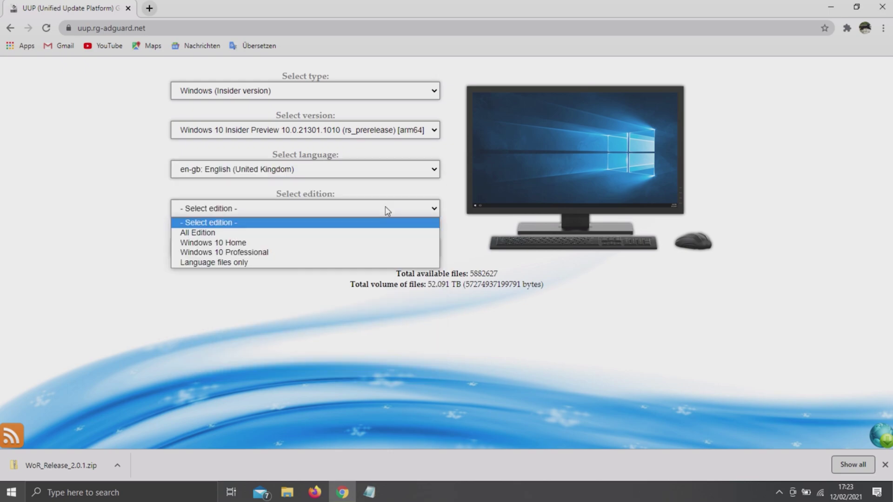
{"action": "left_click", "coordinate": [389, 246]}
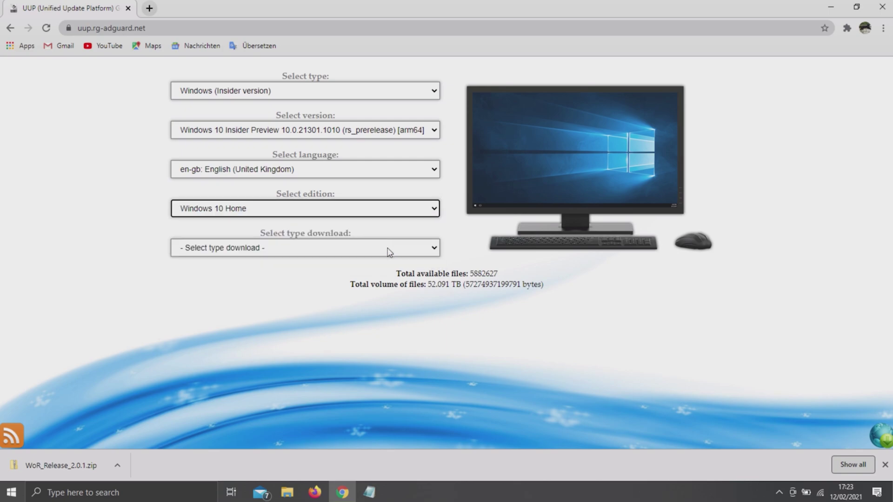
{"action": "left_click", "coordinate": [389, 252]}
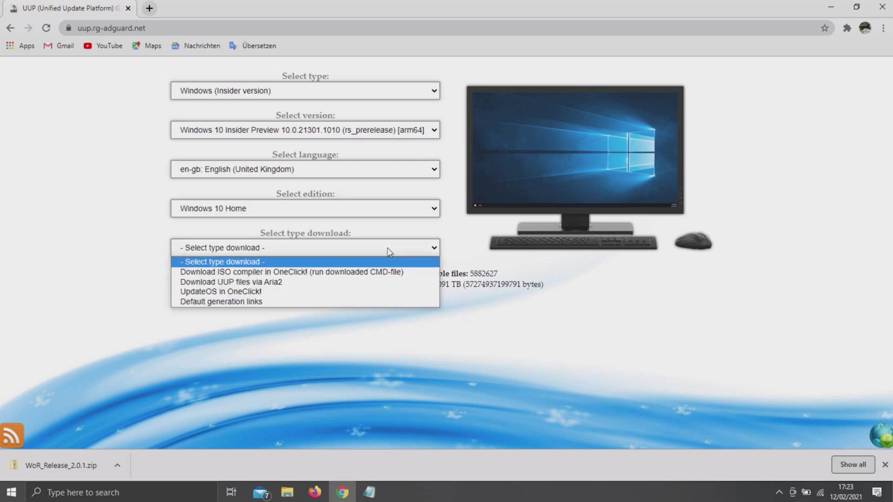
{"action": "left_click", "coordinate": [390, 272]}
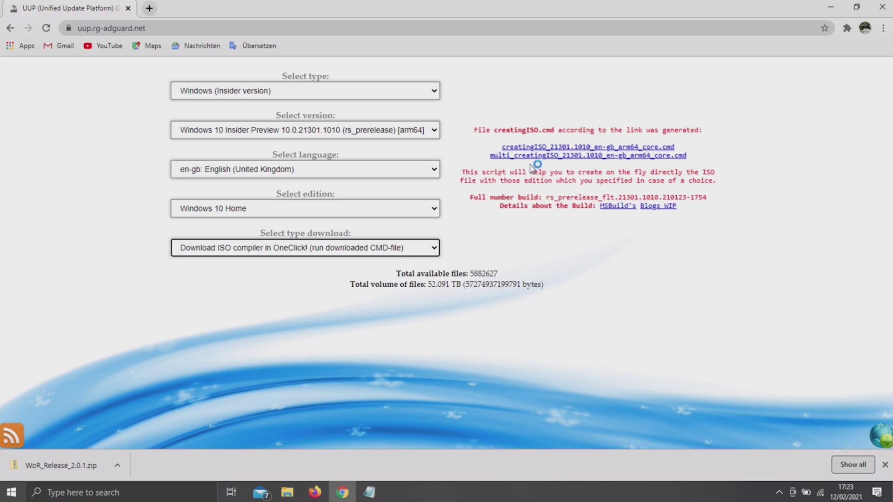
Step: Save creatingISO_21301.1010_en-gb_arm64_core.cmd into a new desktop folder named 'wor iso'
{"action": "left_click", "coordinate": [542, 149]}
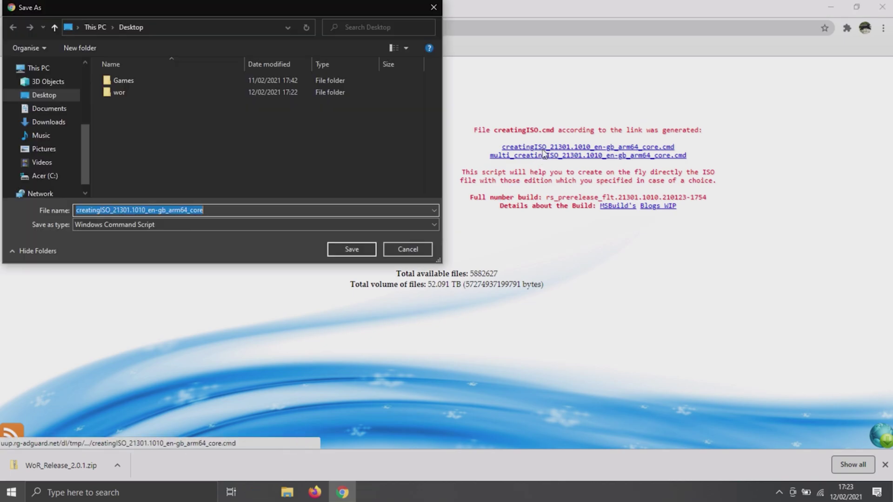
{"action": "right_click", "coordinate": [347, 137]}
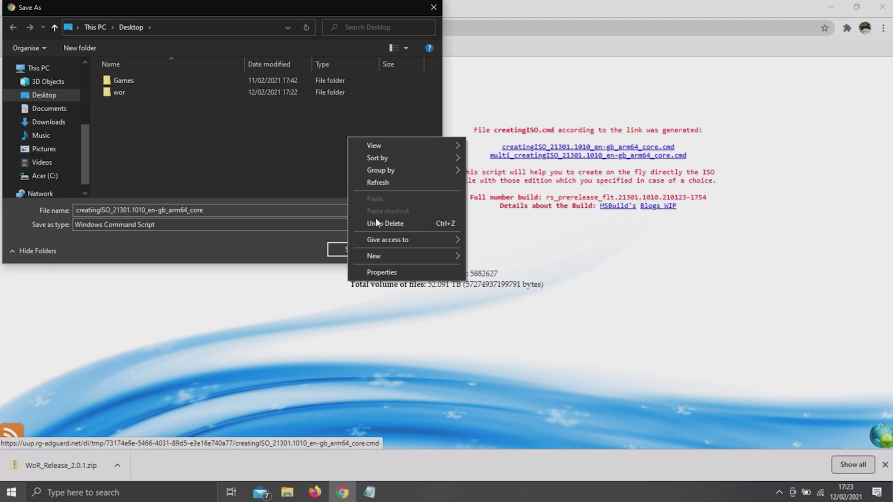
{"action": "mouse_move", "coordinate": [383, 258]}
{"action": "left_click", "coordinate": [491, 257]}
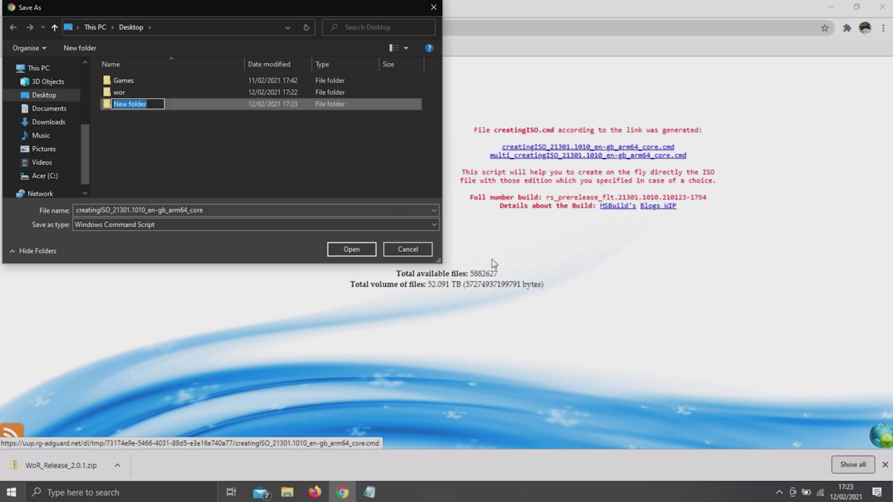
{"action": "type", "text": "wor iso"}
{"action": "key", "text": "Return"}
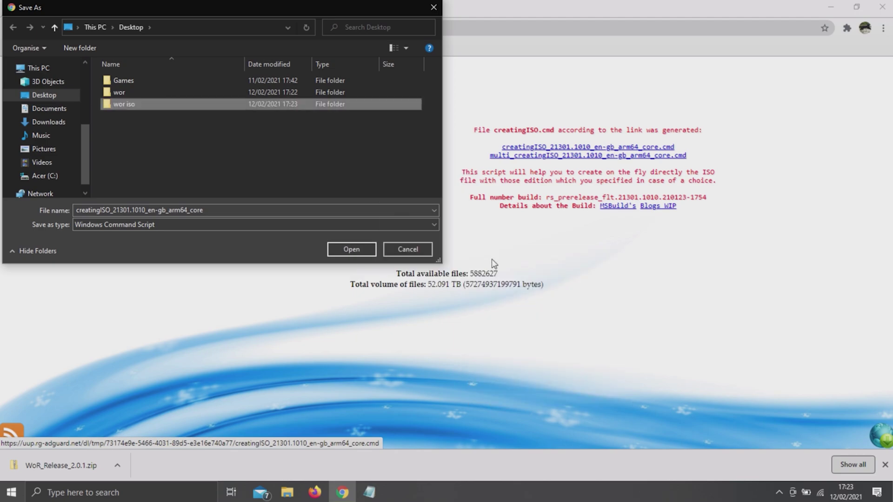
{"action": "double_click", "coordinate": [388, 103]}
{"action": "left_click", "coordinate": [352, 251]}
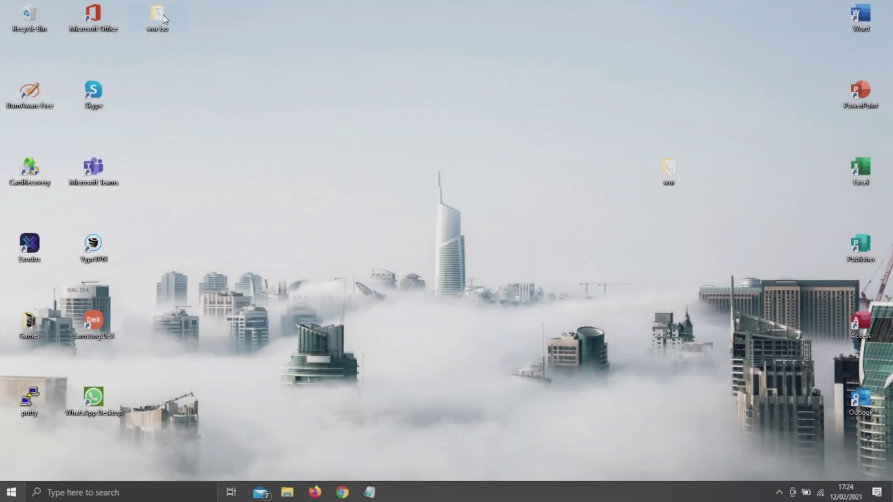
Step: Run the creatingISO script from wor iso, bypassing SmartScreen and approving administrator rights
{"action": "double_click", "coordinate": [158, 15]}
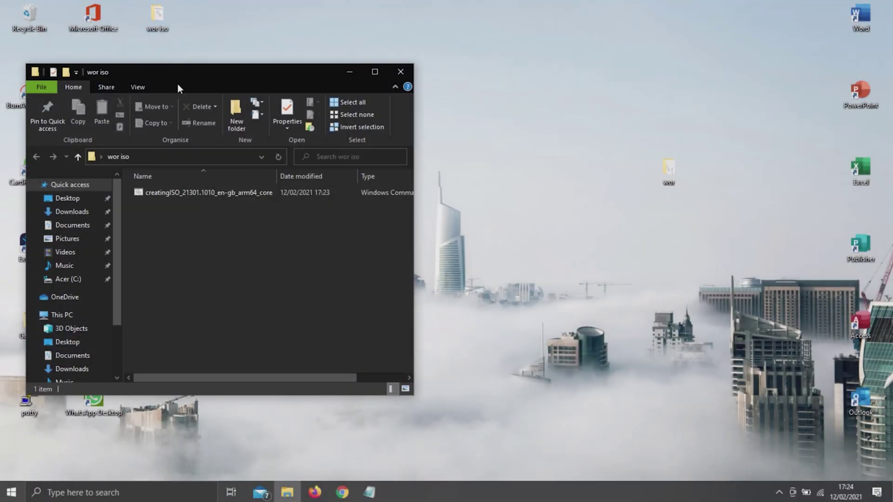
{"action": "double_click", "coordinate": [215, 192]}
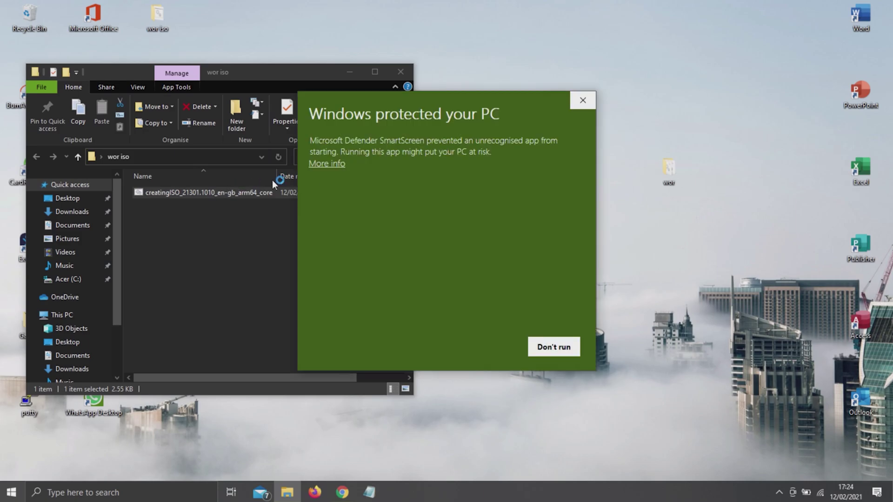
{"action": "left_click", "coordinate": [335, 163]}
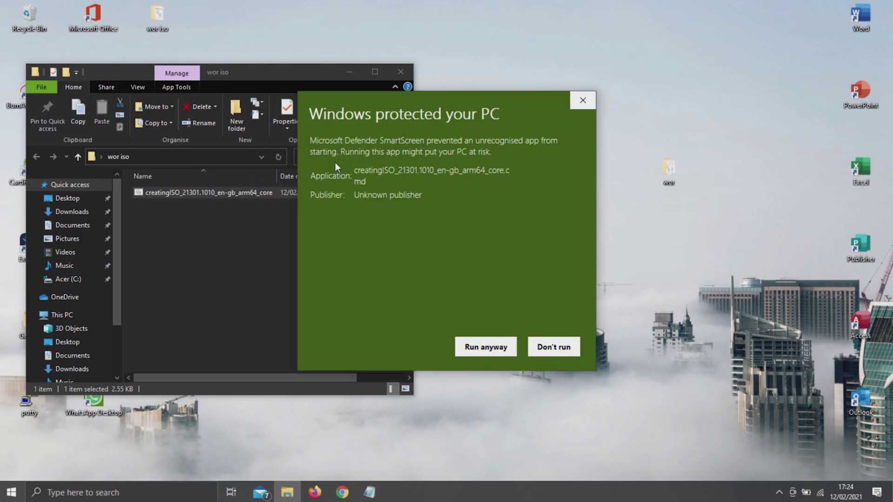
{"action": "left_click", "coordinate": [475, 342]}
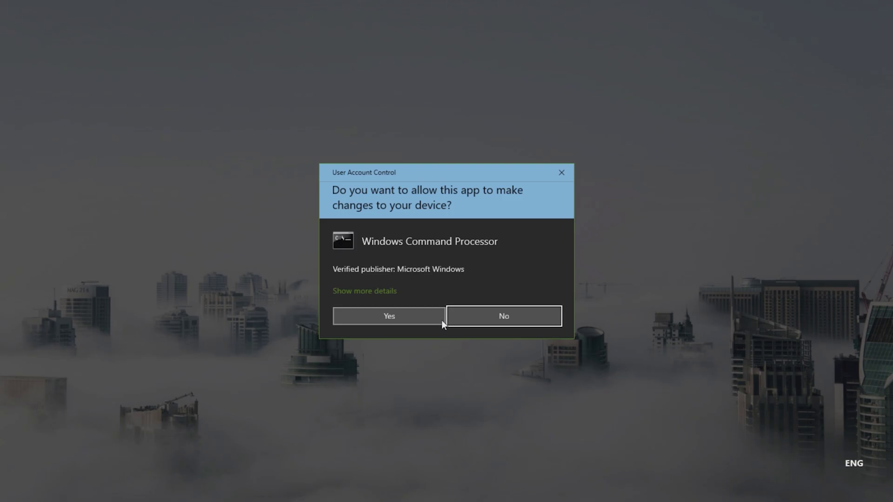
{"action": "left_click", "coordinate": [431, 319]}
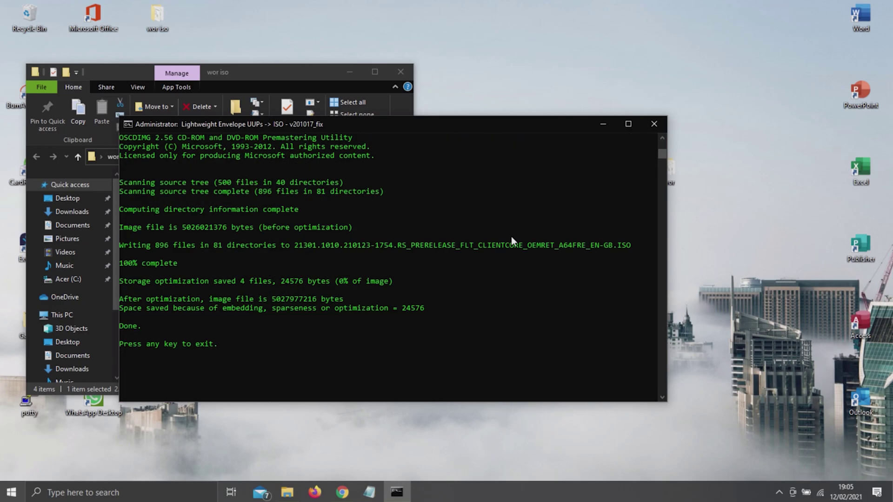
Step: Review the ISO build log, close the console, and check the 4.68 GB ISO
{"action": "scroll", "coordinate": [511, 238], "scroll_direction": "up", "scroll_amount": 3}
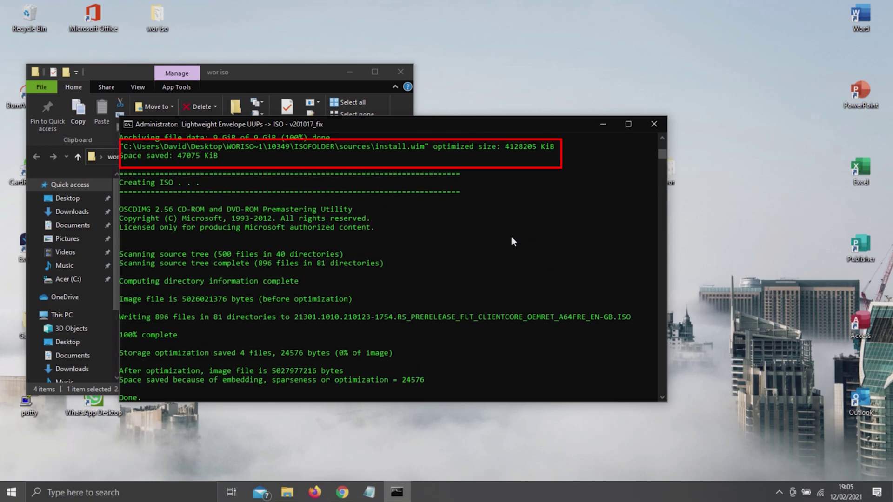
{"action": "key", "text": "0"}
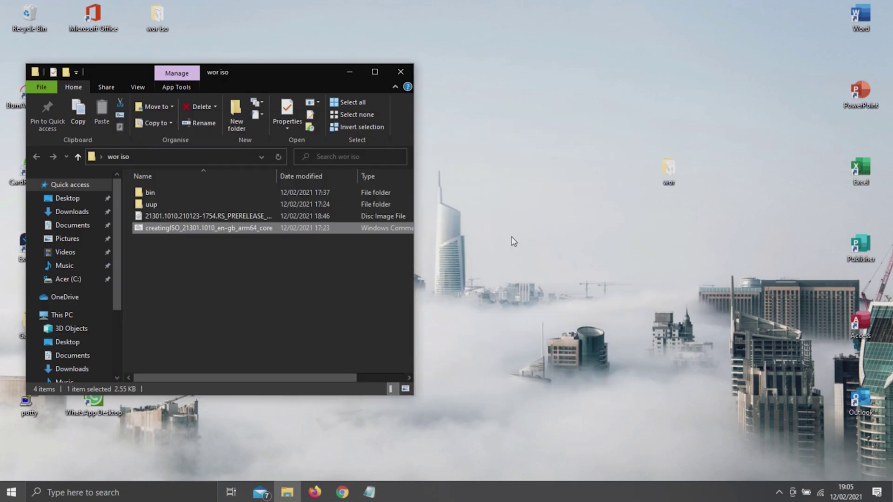
{"action": "left_click", "coordinate": [289, 215]}
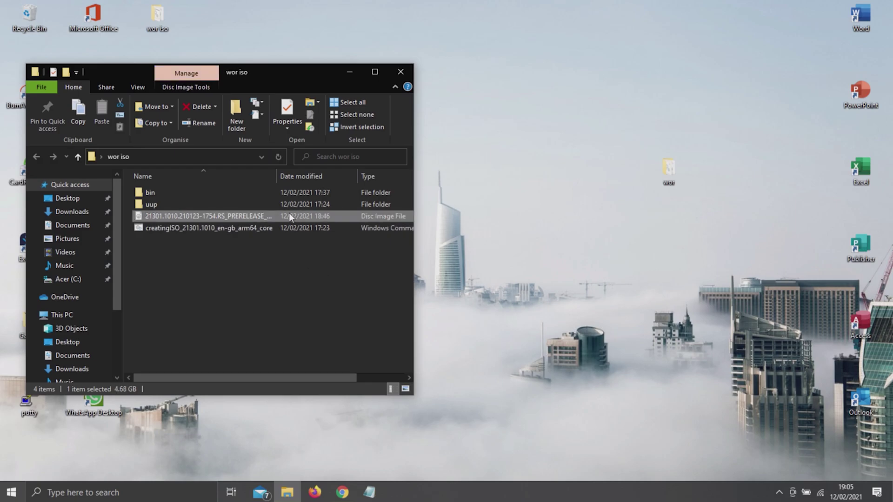
Step: Launch WoR from the wor folder as administrator, bypassing the SmartScreen warning
{"action": "left_click", "coordinate": [399, 70]}
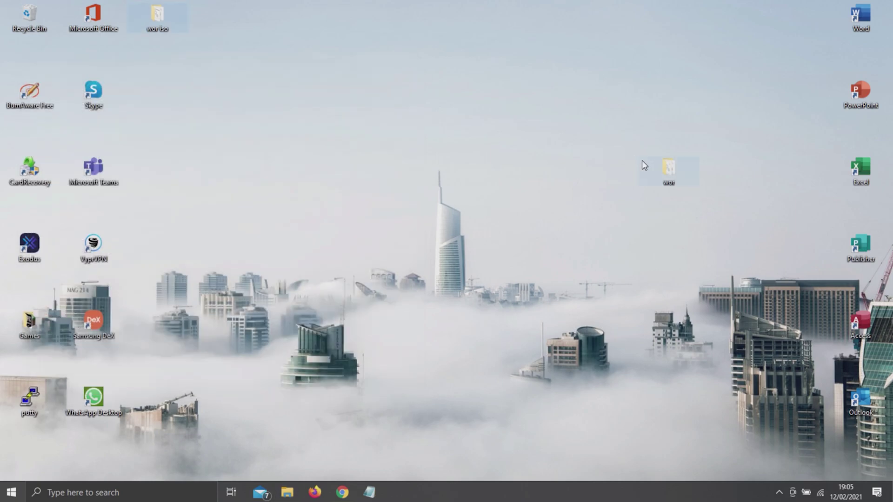
{"action": "double_click", "coordinate": [666, 175]}
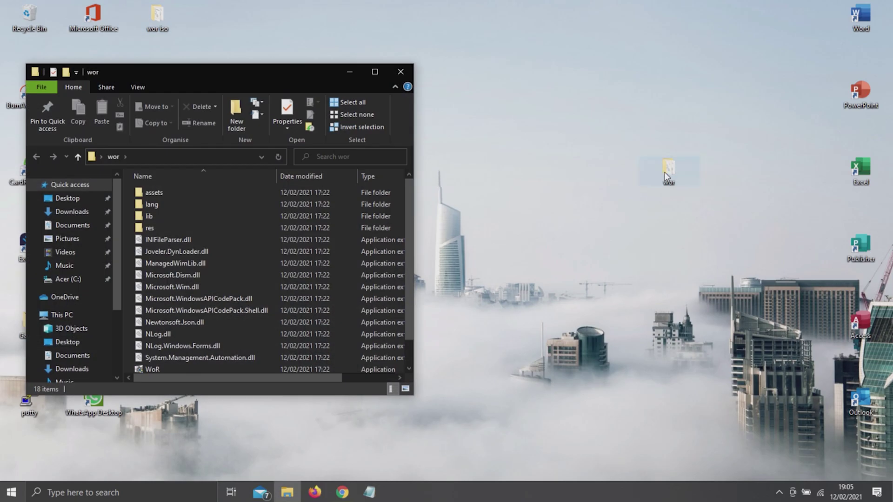
{"action": "scroll", "coordinate": [326, 268], "scroll_direction": "down", "scroll_amount": 1}
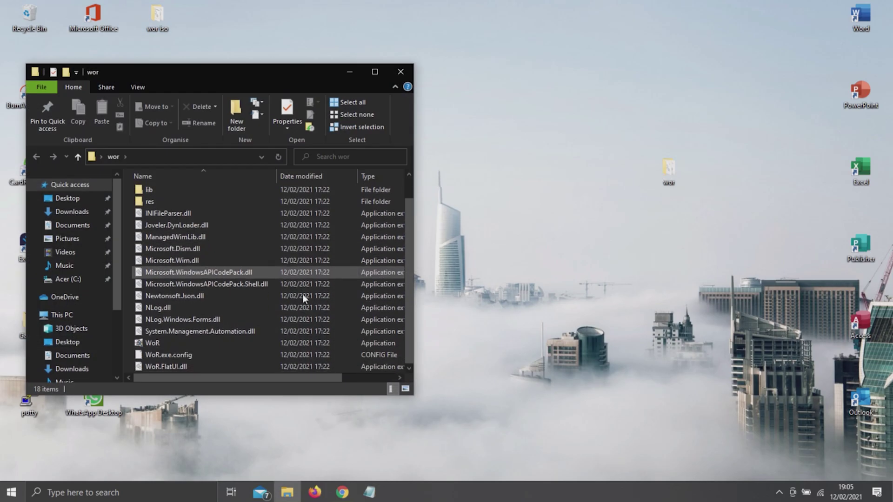
{"action": "double_click", "coordinate": [253, 342]}
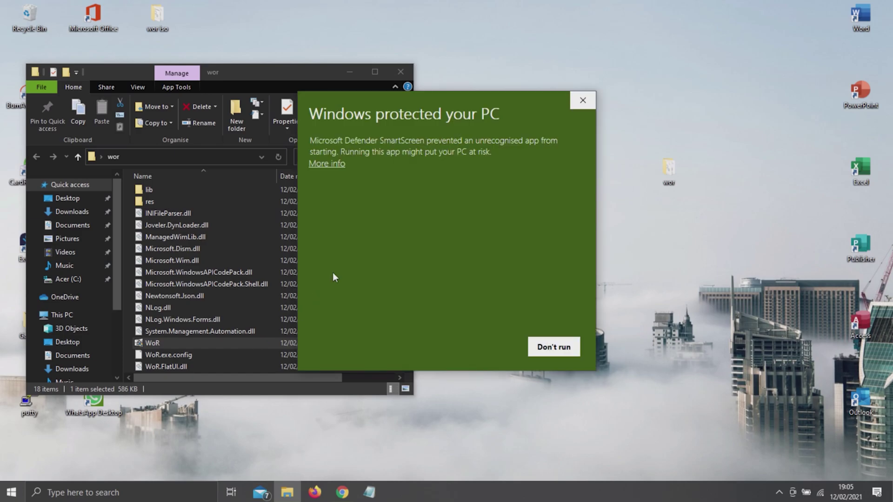
{"action": "left_click", "coordinate": [333, 163]}
{"action": "left_click", "coordinate": [485, 347]}
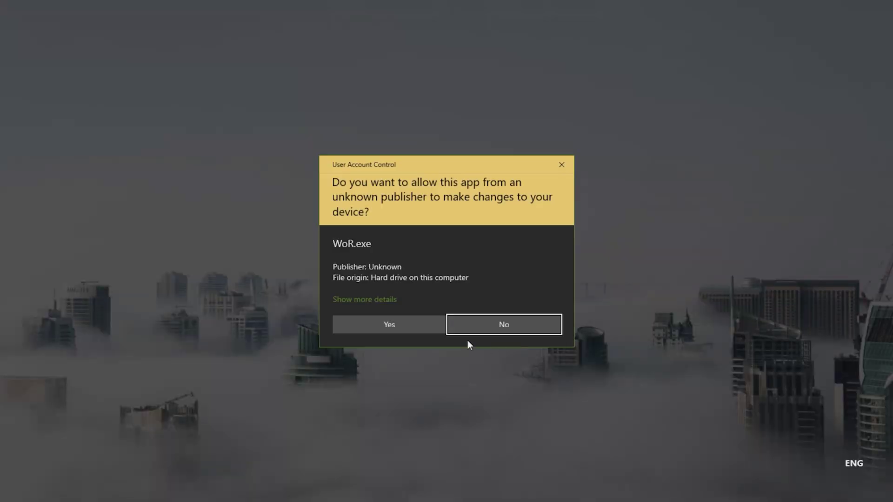
{"action": "left_click", "coordinate": [411, 324]}
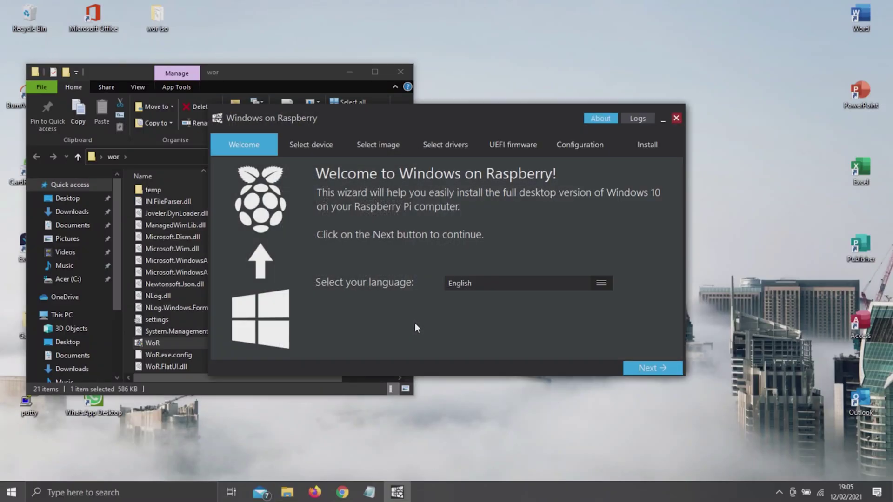
Step: Target Disk 1, the 29 GB card, with Raspberry Pi 4 as the device type
{"action": "left_click", "coordinate": [644, 362]}
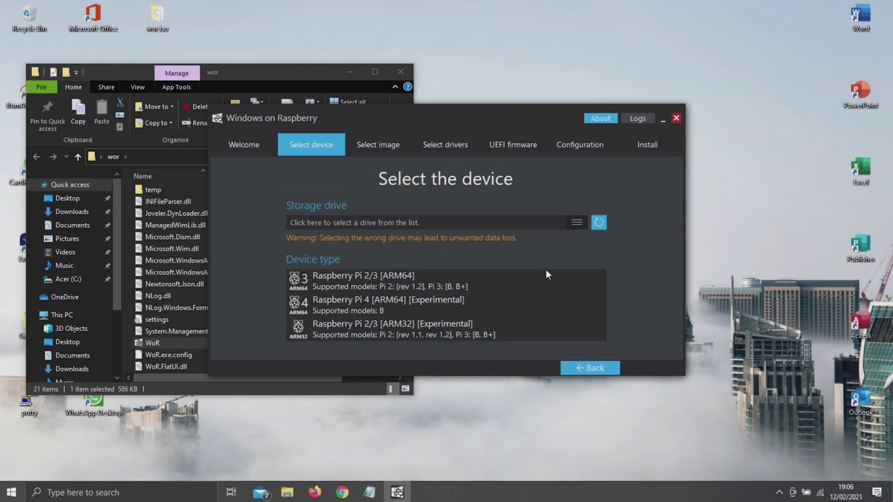
{"action": "left_click", "coordinate": [521, 221]}
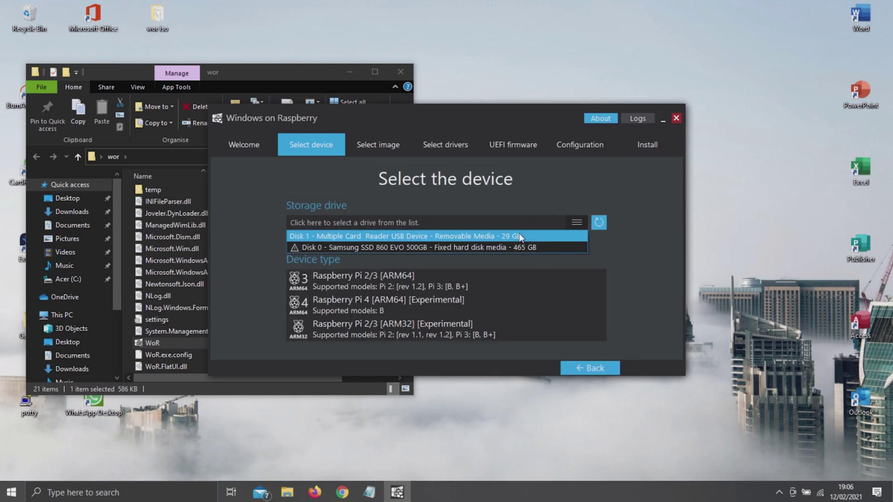
{"action": "left_click", "coordinate": [518, 233]}
{"action": "left_click", "coordinate": [493, 302]}
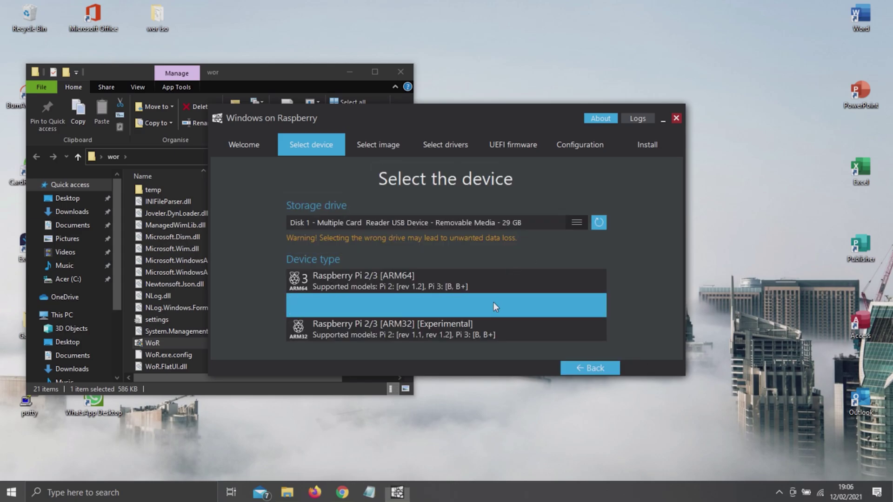
{"action": "left_click", "coordinate": [557, 303]}
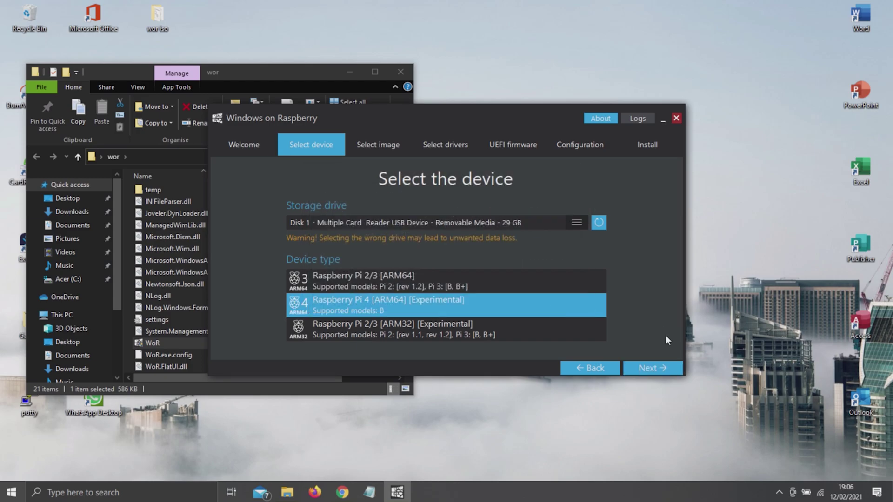
Step: Load the 21301.1010 ISO as the Windows image
{"action": "left_click", "coordinate": [664, 366]}
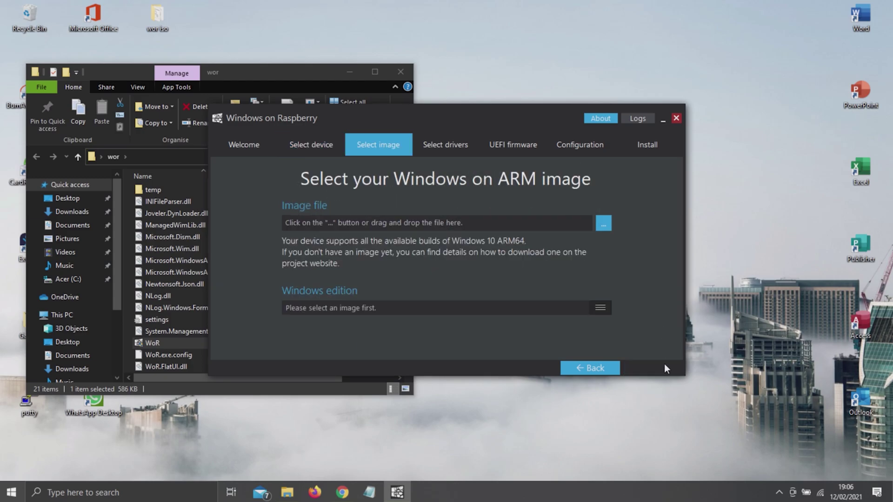
{"action": "left_click", "coordinate": [603, 222]}
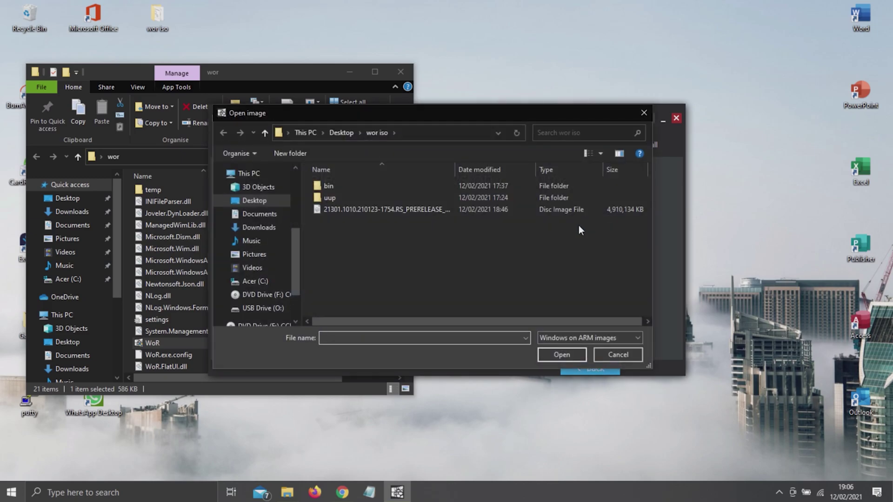
{"action": "double_click", "coordinate": [441, 209]}
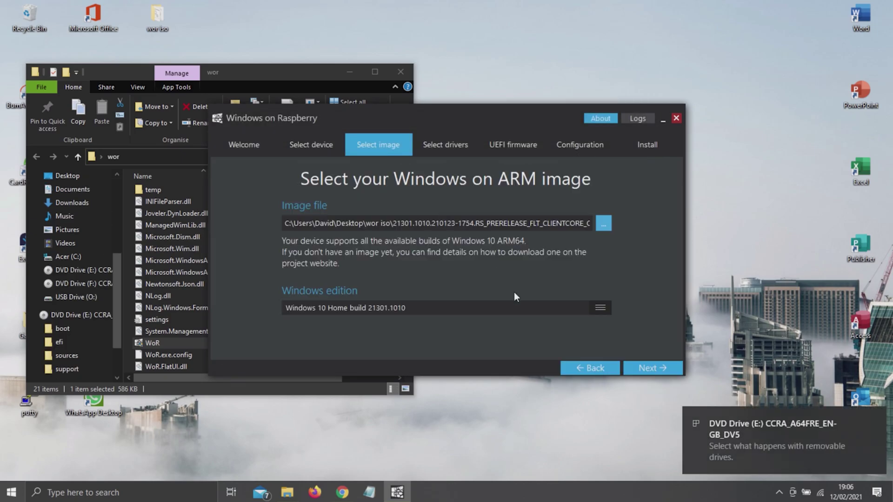
{"action": "left_click", "coordinate": [634, 368]}
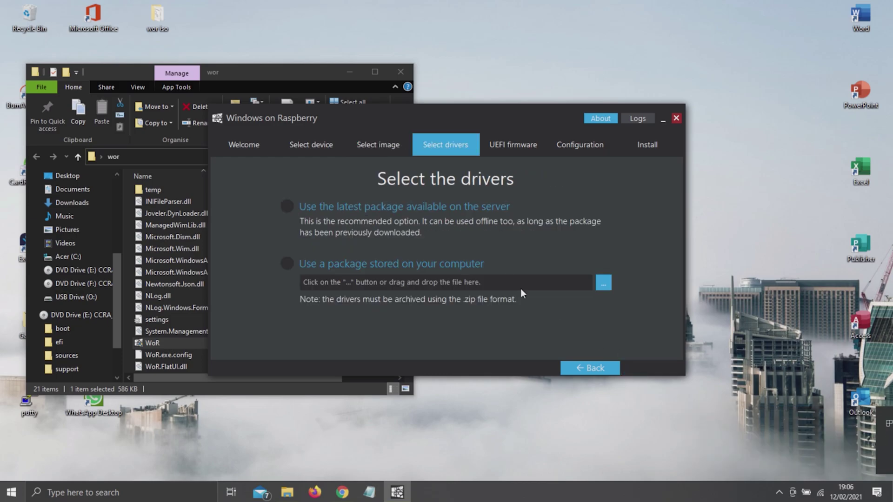
Step: Use the latest server drivers, licence accepted, and the latest UEFI firmware
{"action": "left_click", "coordinate": [454, 208]}
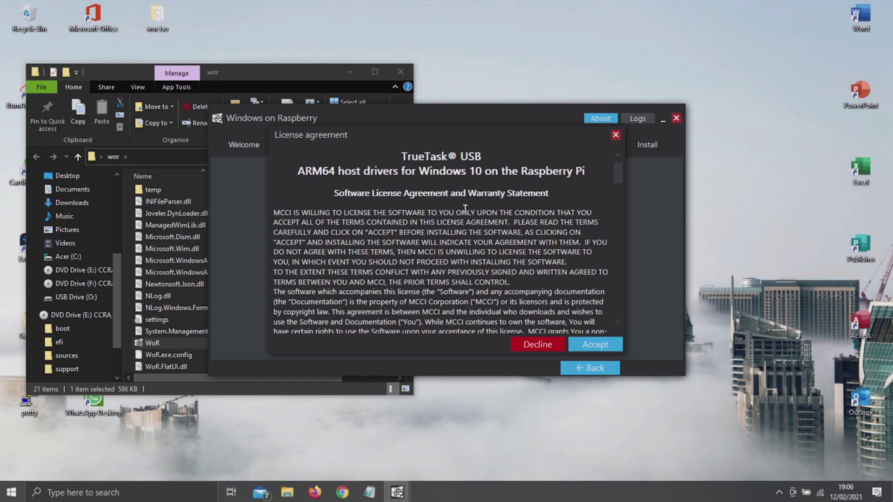
{"action": "left_click", "coordinate": [593, 344]}
{"action": "left_click", "coordinate": [642, 368]}
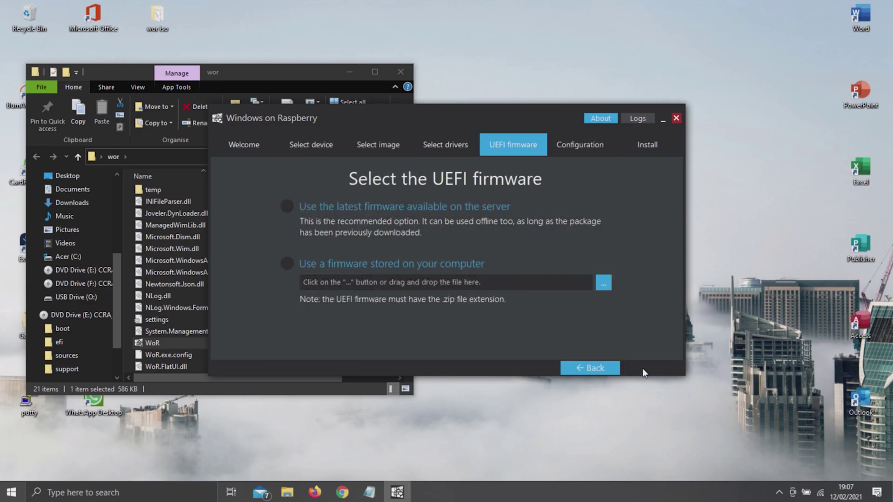
{"action": "left_click", "coordinate": [473, 219]}
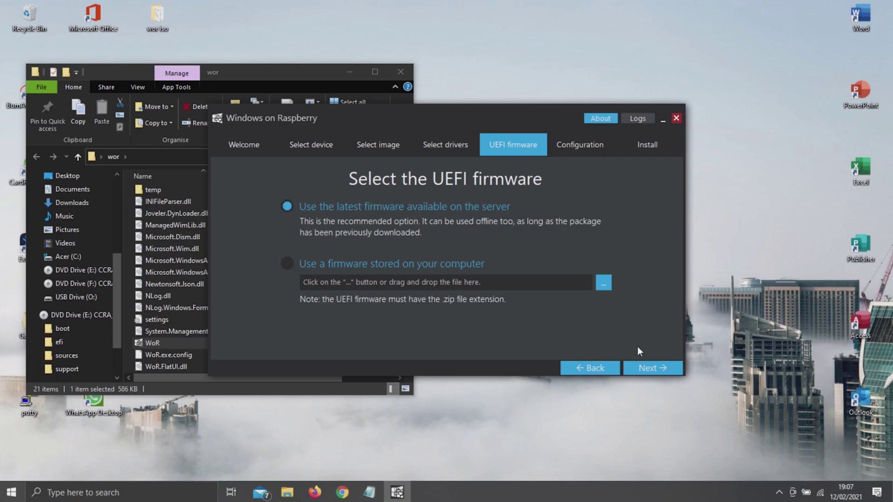
{"action": "left_click", "coordinate": [639, 367]}
{"action": "left_click", "coordinate": [639, 367]}
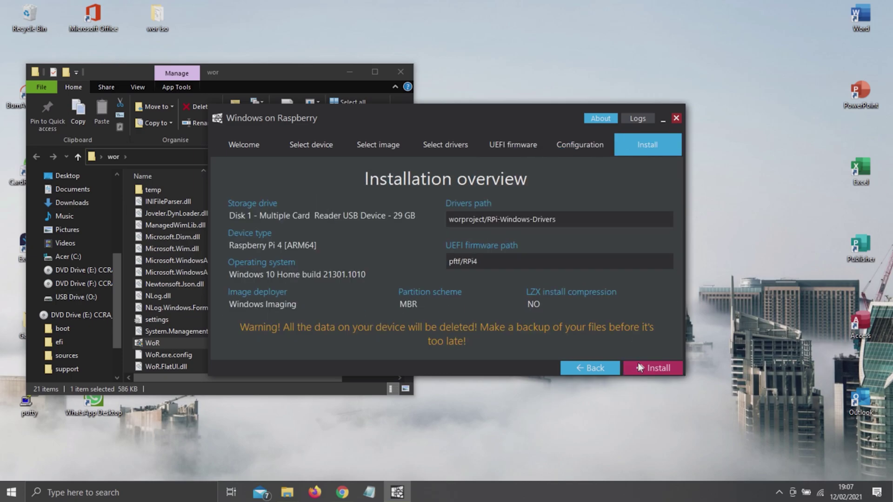
Step: Install Windows to the SD card, finish the imager, and decline formatting drive N:
{"action": "left_click", "coordinate": [639, 367]}
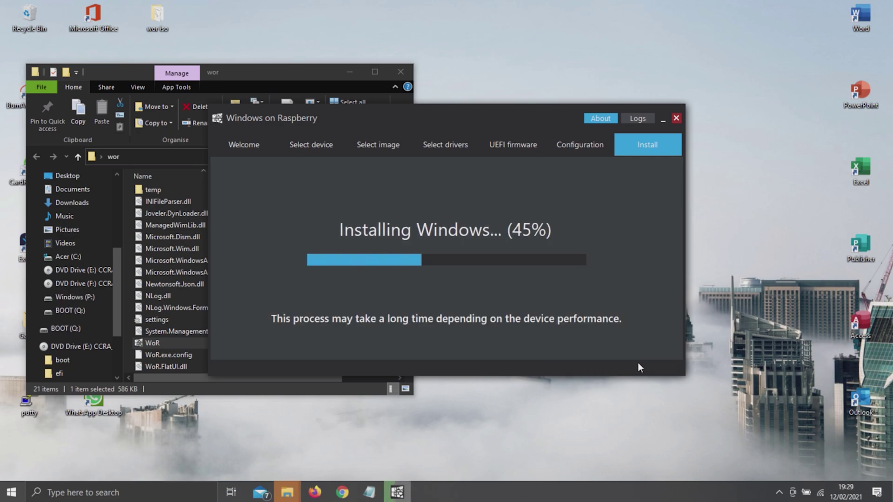
{"action": "mouse_move", "coordinate": [396, 492]}
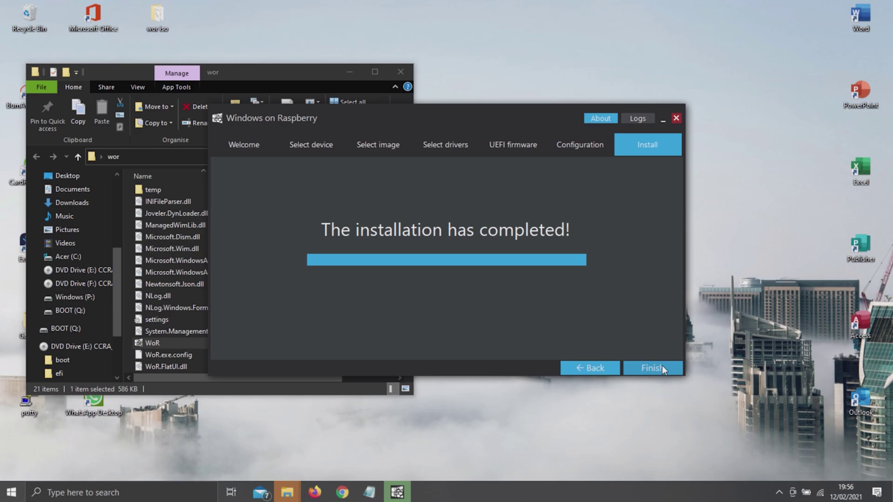
{"action": "left_click", "coordinate": [662, 368]}
{"action": "left_click", "coordinate": [515, 256]}
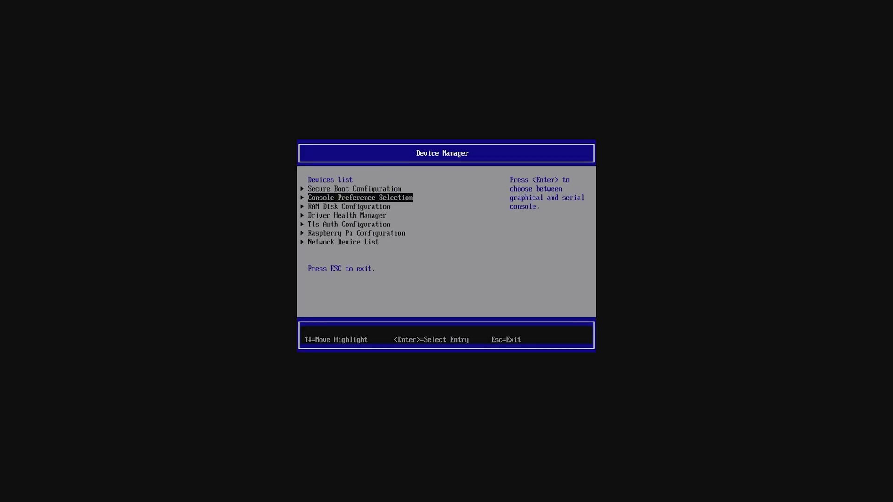
Step: In Raspberry Pi Configuration, enable Virtual 720p resolution and turn off Native resolution
{"action": "key", "text": "Return"}
{"action": "key", "text": "Down"}
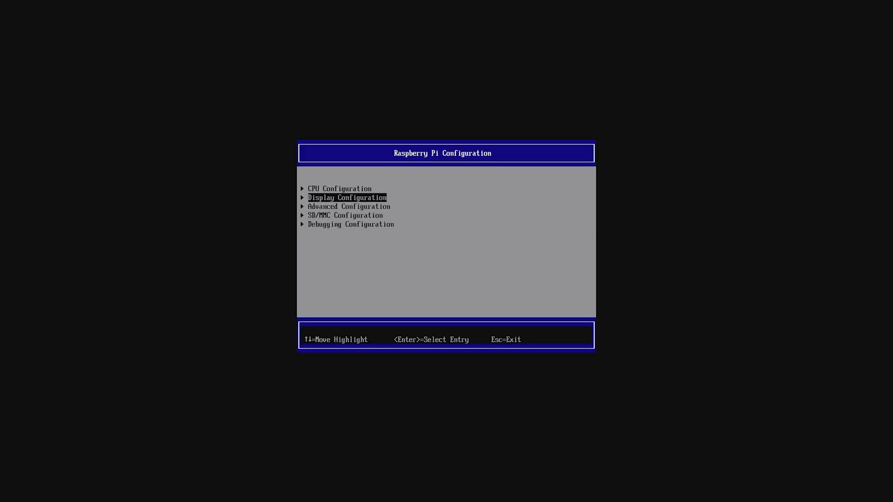
{"action": "key", "text": "Return"}
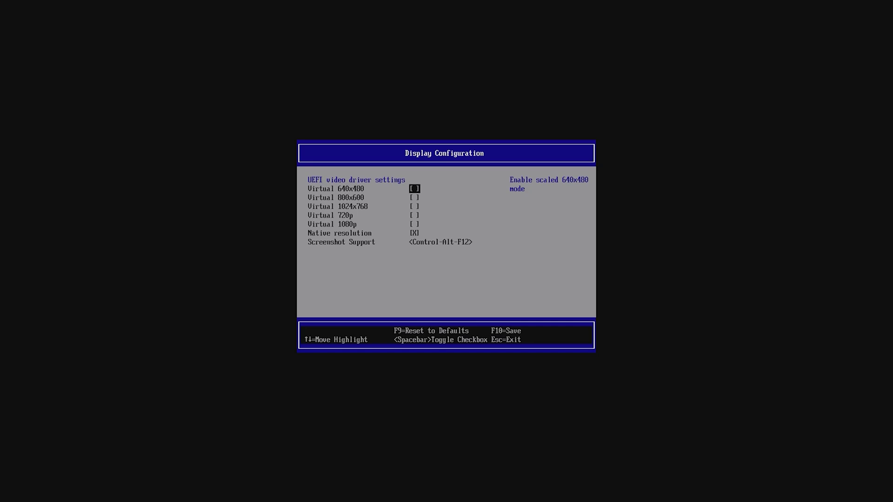
{"action": "key", "text": "Down"}
{"action": "key", "text": "Down"}
{"action": "key", "text": "Down"}
{"action": "key", "text": "space"}
{"action": "key", "text": "Down"}
{"action": "key", "text": "Down"}
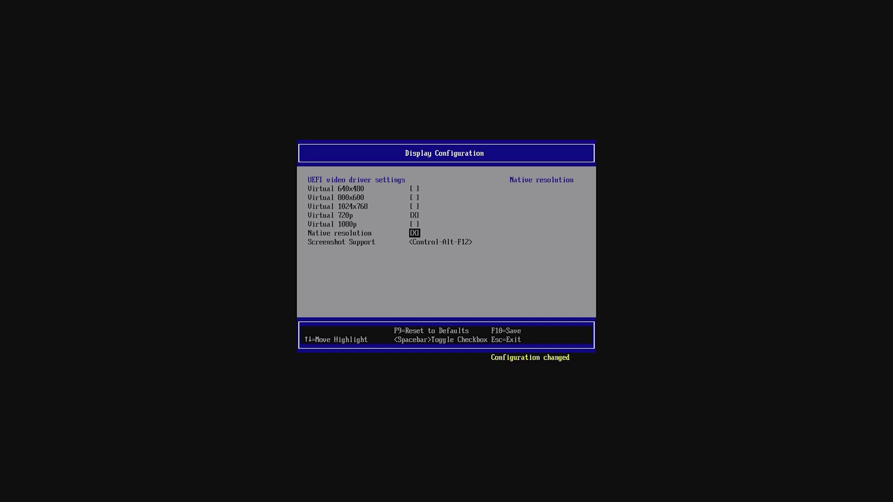
{"action": "key", "text": "space"}
{"action": "key", "text": "Escape"}
{"action": "key", "text": "Down"}
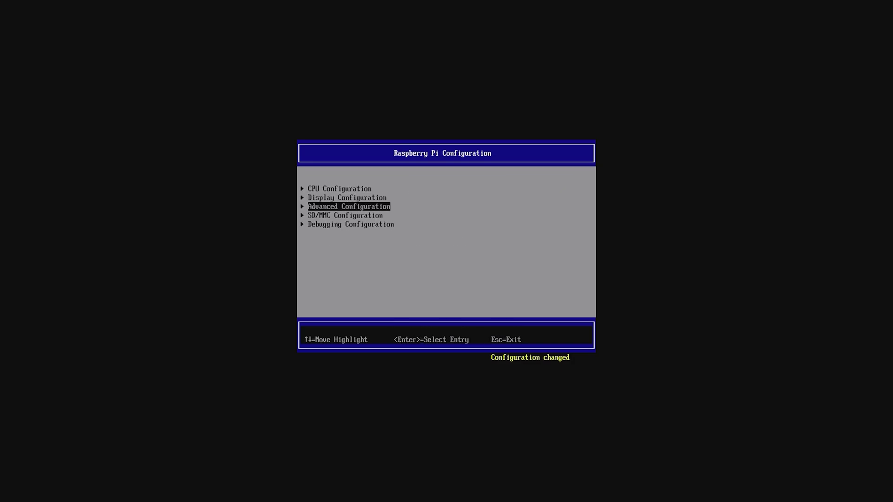
Step: Set Limit RAM to 3 GB to Disabled in Advanced Configuration and save with Y
{"action": "key", "text": "Return"}
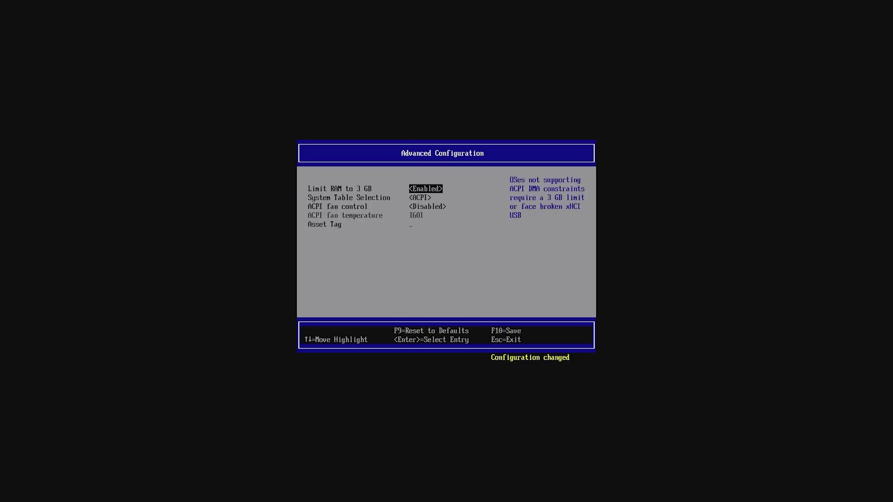
{"action": "key", "text": "Return"}
{"action": "key", "text": "Up"}
{"action": "key", "text": "Return"}
{"action": "key", "text": "Escape"}
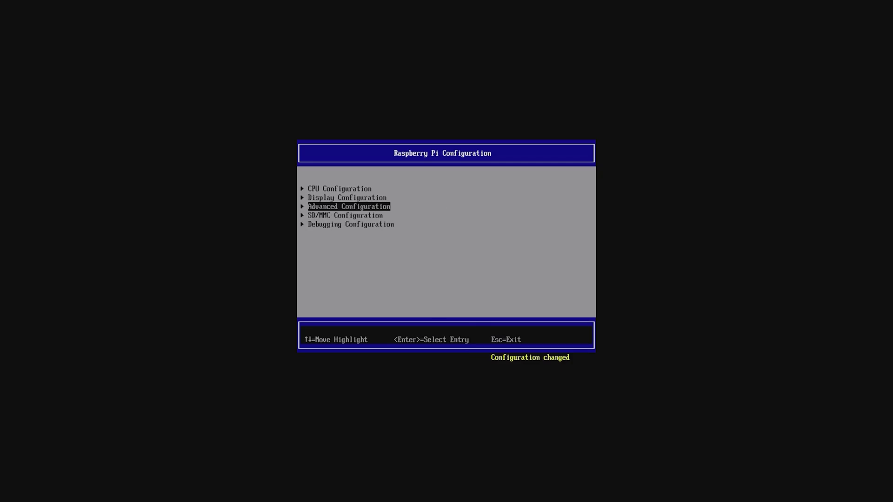
{"action": "key", "text": "Escape"}
{"action": "key", "text": "y"}
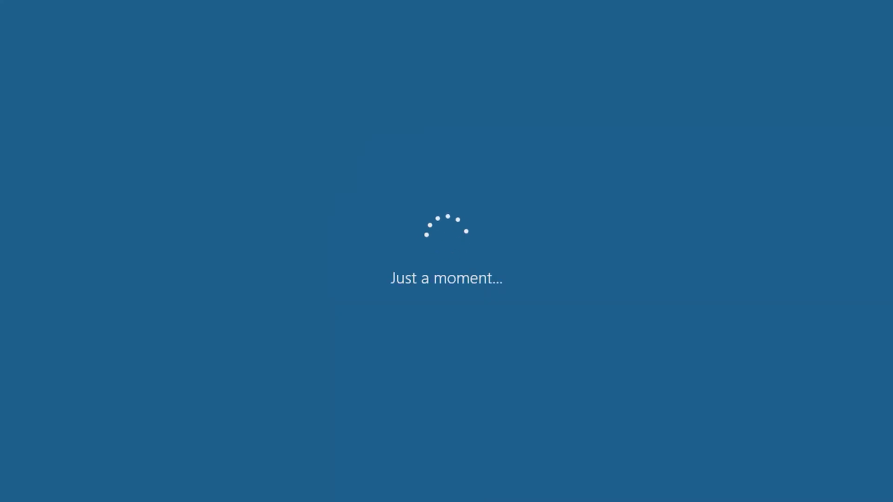
Step: Accept United Kingdom region and keyboard, skip a second layout, and accept the licence
{"action": "key", "text": "Return"}
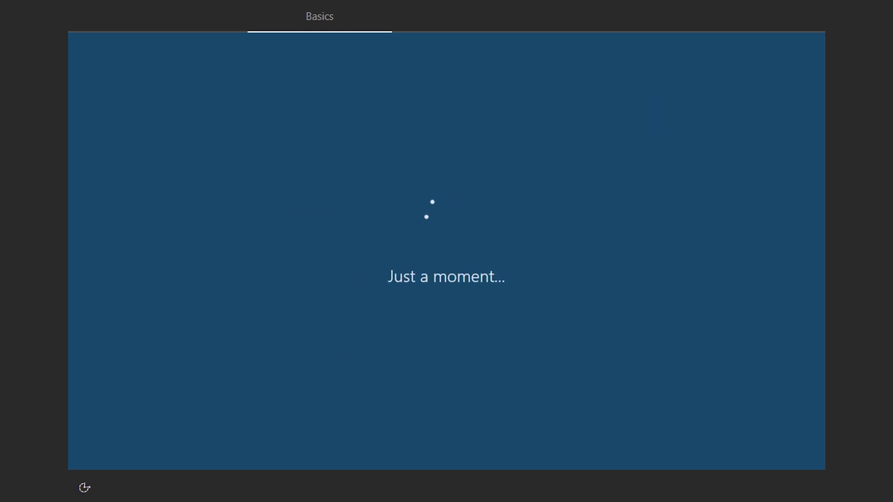
{"action": "key", "text": "Return"}
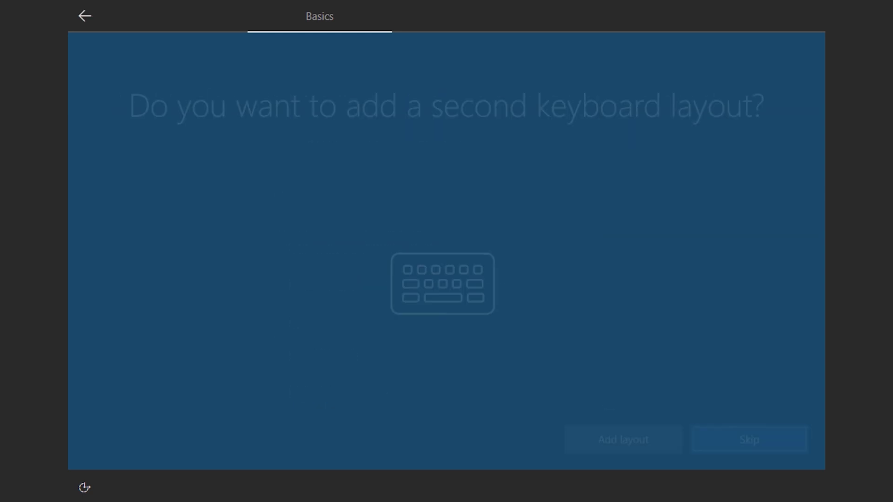
{"action": "key", "text": "Return"}
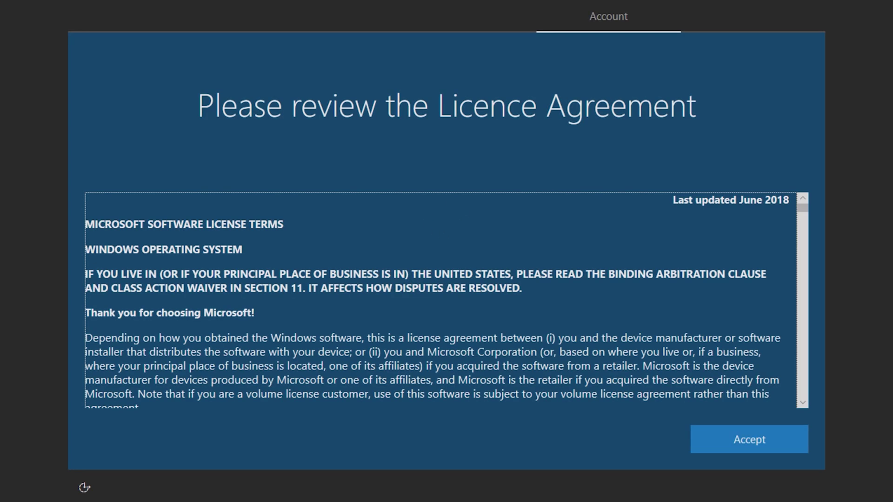
{"action": "key", "text": "Return"}
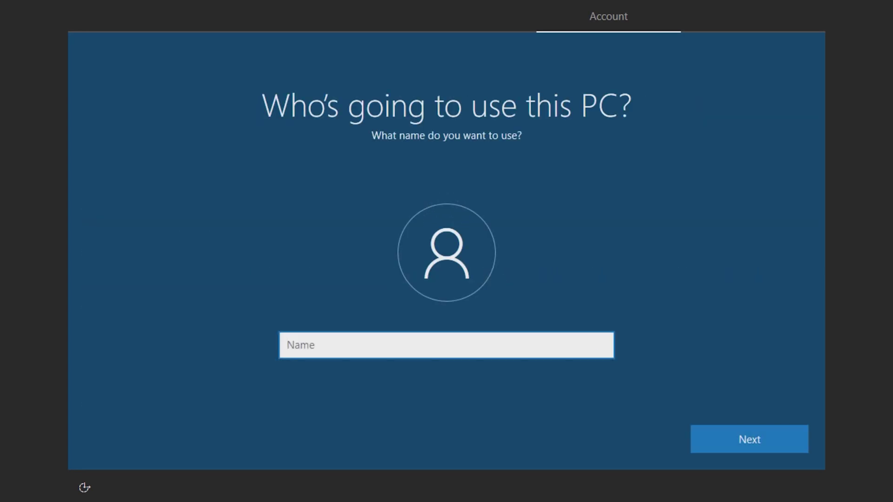
Step: Create a local account with a user name and a confirmed password
{"action": "type", "text": "Dave"}
{"action": "key", "text": "Return"}
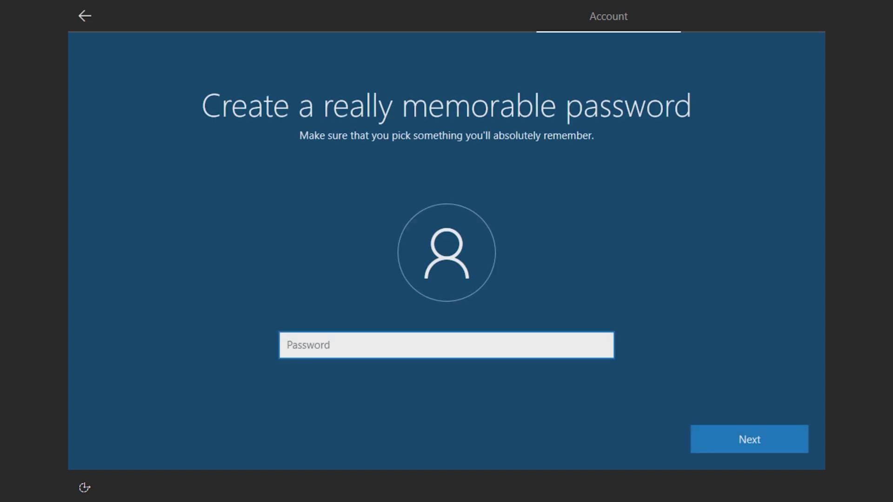
{"action": "type", "text": "•••••••••"}
{"action": "key", "text": "Return"}
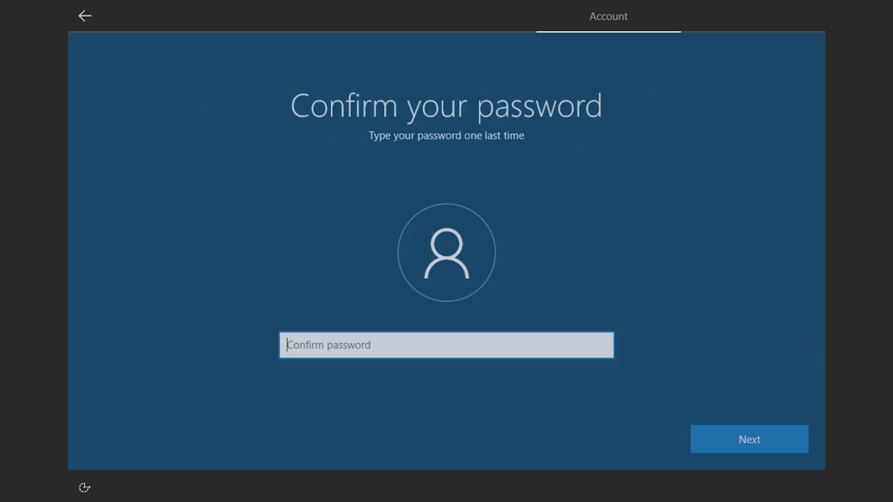
{"action": "type", "text": "•••••••••"}
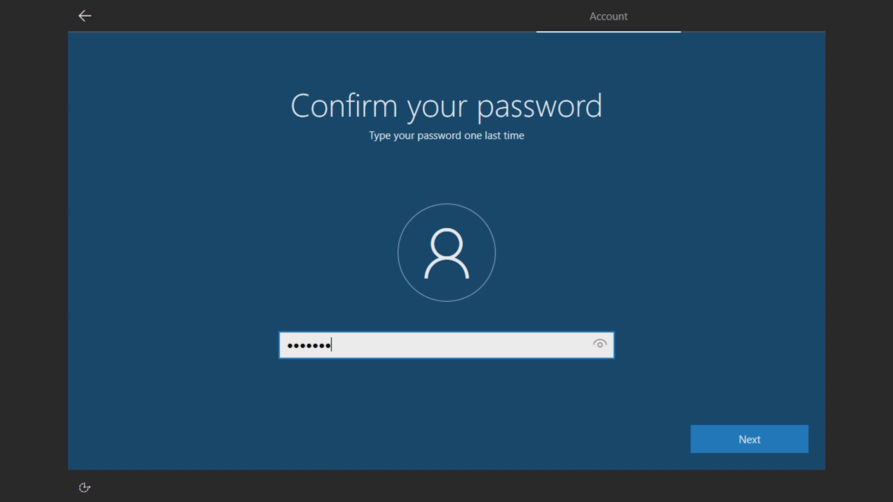
{"action": "key", "text": "Return"}
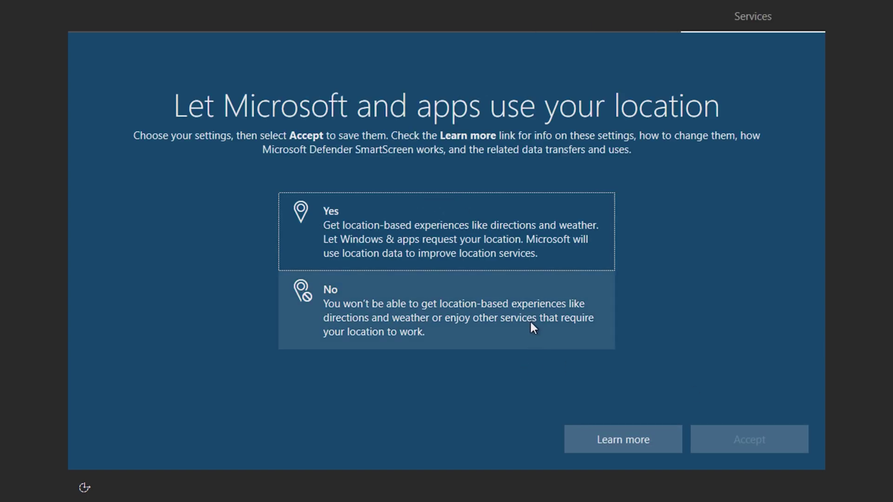
Step: Turn off location access for apps and Find my device
{"action": "left_click", "coordinate": [532, 325]}
{"action": "left_click", "coordinate": [744, 447]}
{"action": "left_click", "coordinate": [571, 327]}
{"action": "left_click", "coordinate": [718, 435]}
Step: Choose required-only diagnostics, decline inking, tailored experiences and advertising ID, and skip the optional offer
{"action": "key", "text": "Down"}
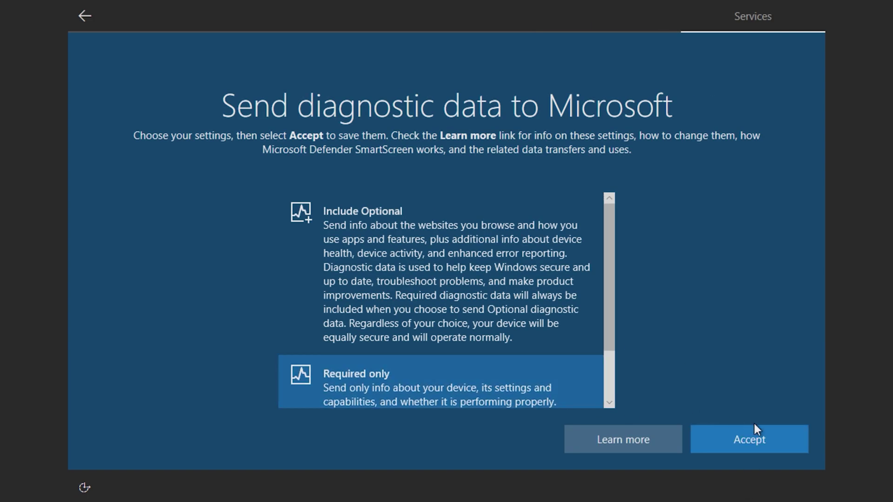
{"action": "left_click", "coordinate": [754, 430]}
{"action": "key", "text": "Down"}
{"action": "left_click", "coordinate": [731, 432]}
{"action": "key", "text": "Down"}
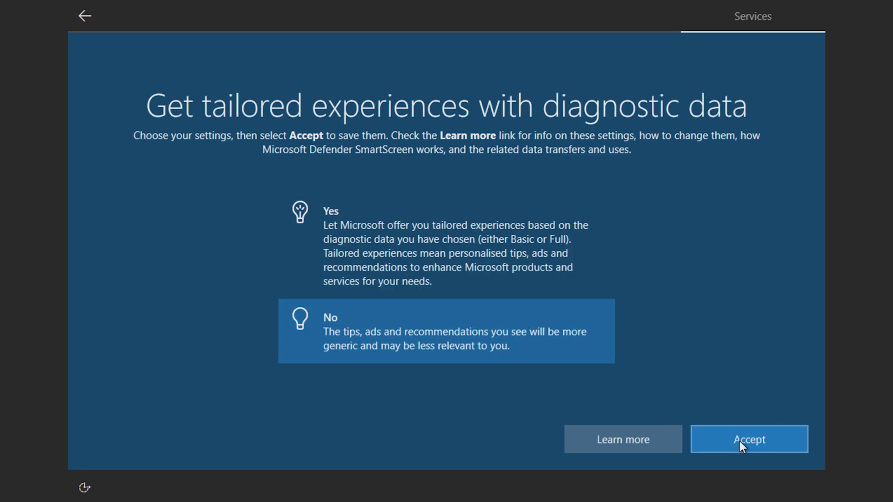
{"action": "left_click", "coordinate": [741, 440]}
{"action": "key", "text": "Down"}
{"action": "left_click", "coordinate": [745, 430]}
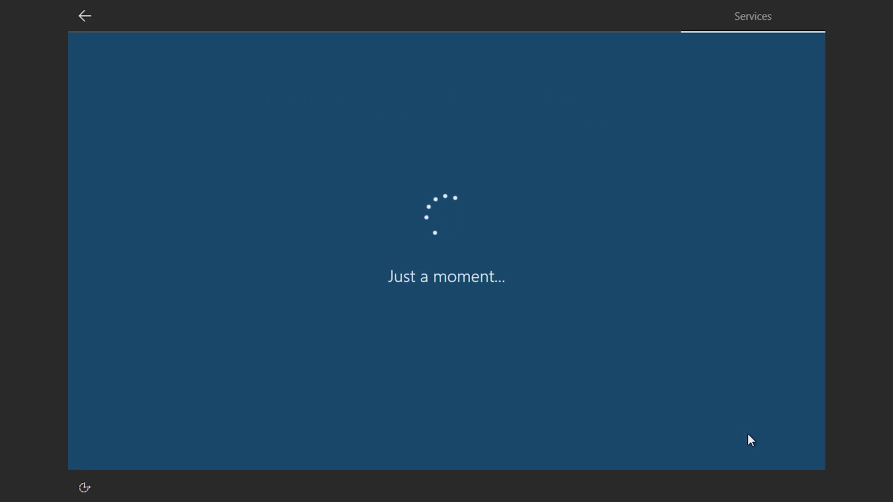
{"action": "left_click", "coordinate": [647, 433]}
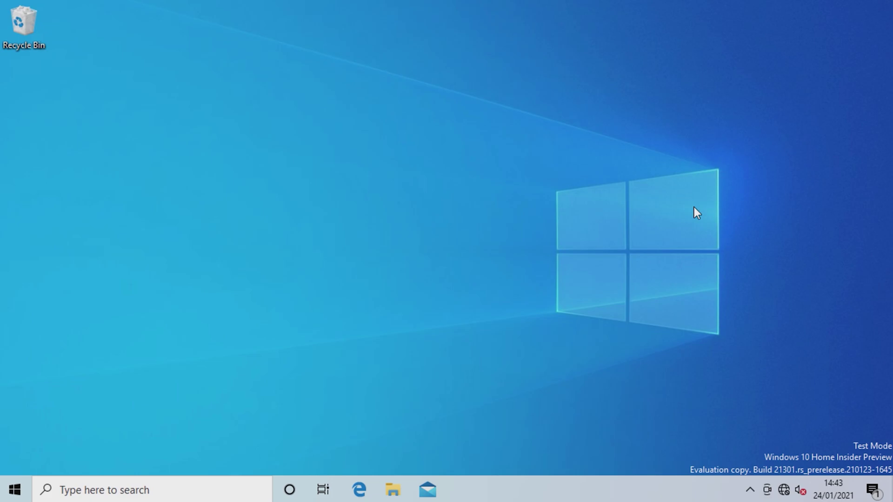
Step: Browse the Desktop, Downloads and This PC folders in File Explorer, then close it
{"action": "left_click", "coordinate": [391, 491]}
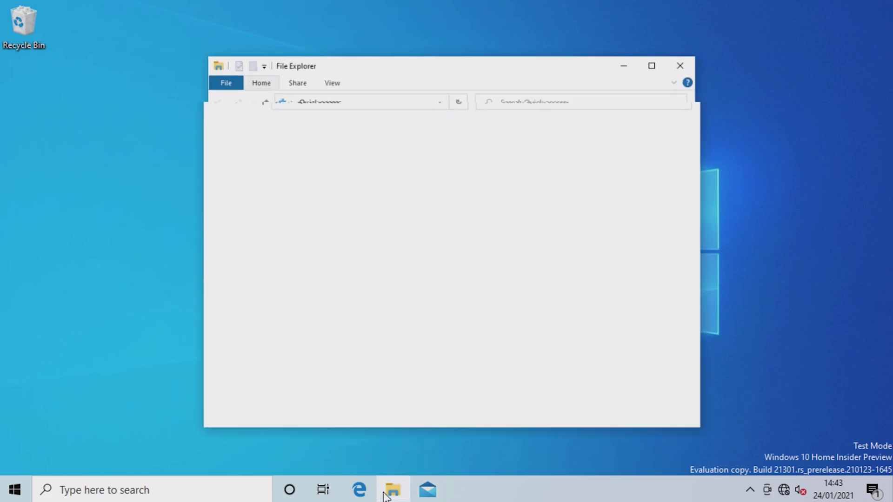
{"action": "left_click", "coordinate": [261, 138]}
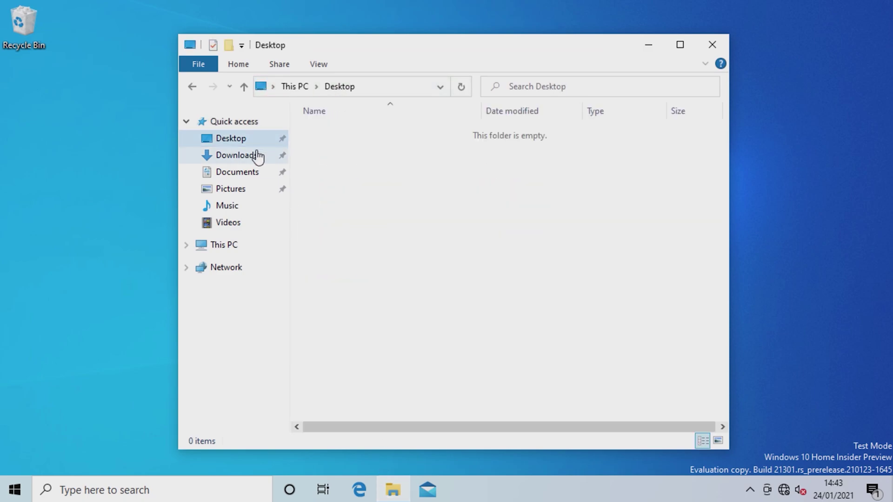
{"action": "left_click", "coordinate": [256, 156]}
{"action": "left_click", "coordinate": [246, 241]}
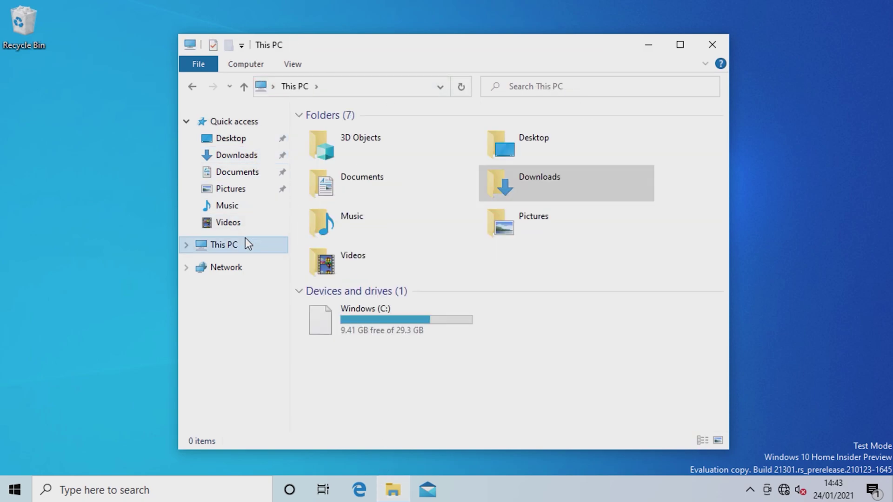
{"action": "left_click", "coordinate": [713, 45]}
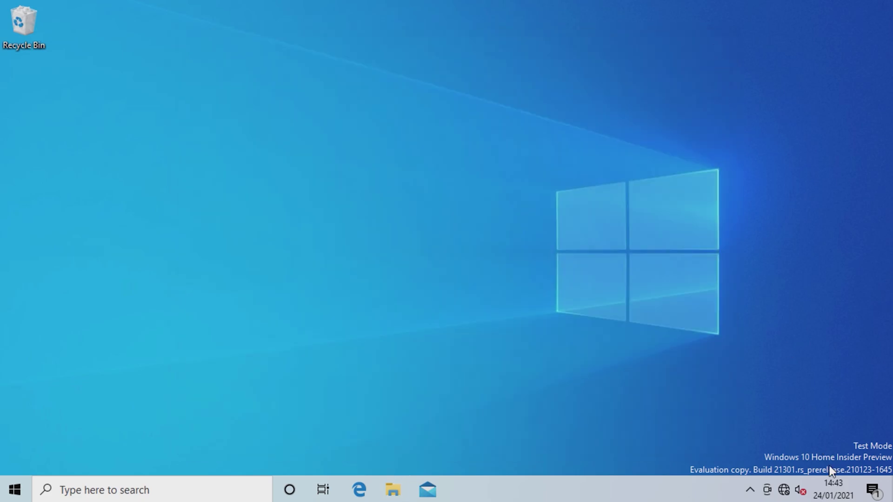
Step: Glance at the notifications panel and hidden tray icons, then bring up the Start menu
{"action": "left_click", "coordinate": [872, 489]}
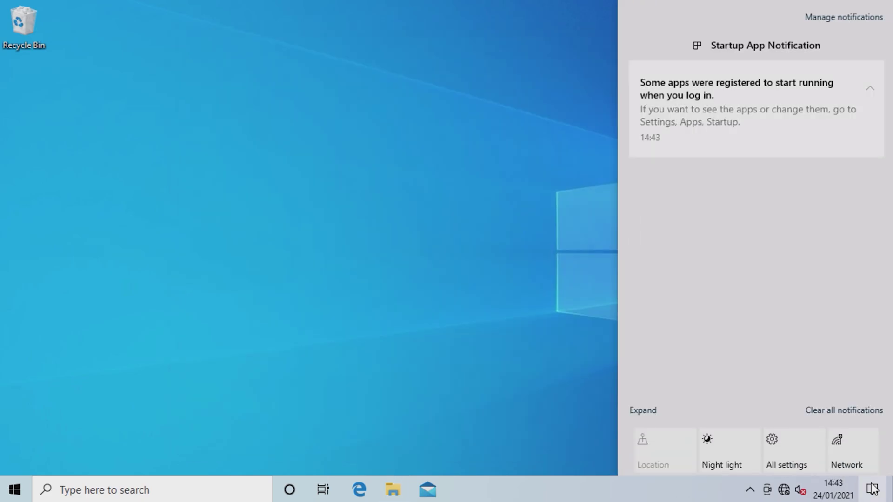
{"action": "left_click", "coordinate": [872, 489]}
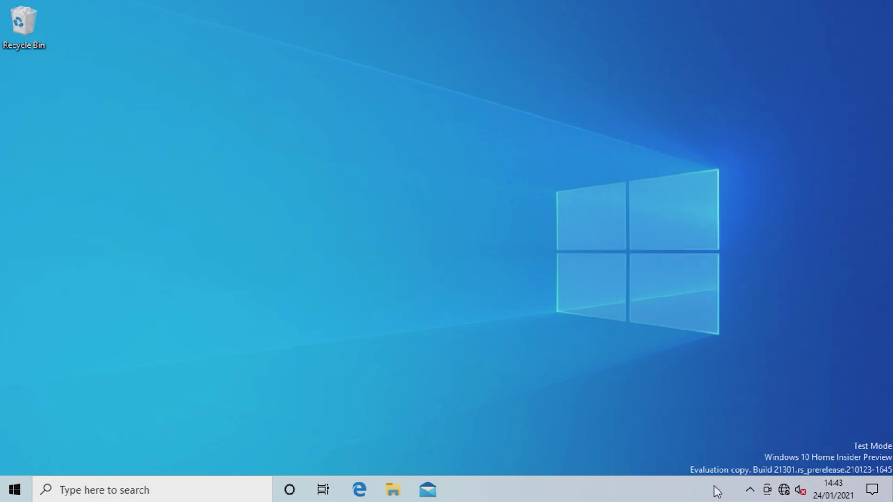
{"action": "left_click", "coordinate": [749, 489]}
{"action": "left_click", "coordinate": [748, 491]}
{"action": "left_click", "coordinate": [3, 489]}
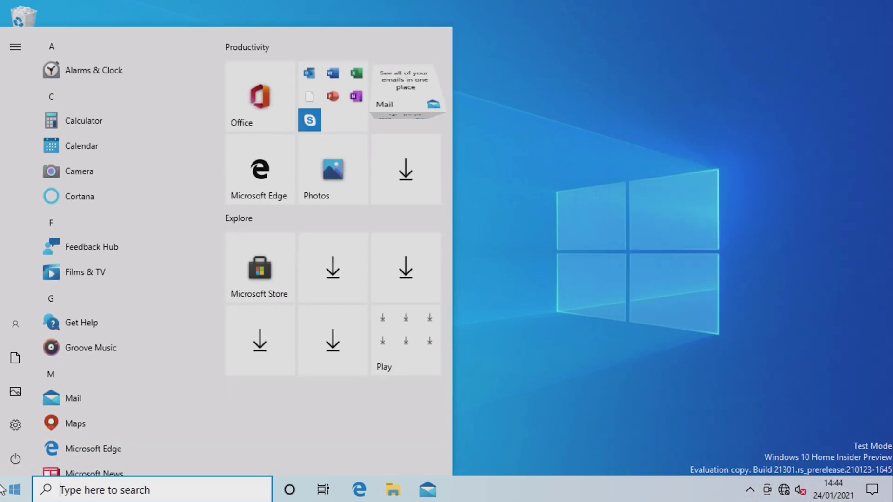
Step: Launch Task Manager and review CPU, memory and SD card disk performance
{"action": "type", "text": "task manager"}
{"action": "key", "text": "Return"}
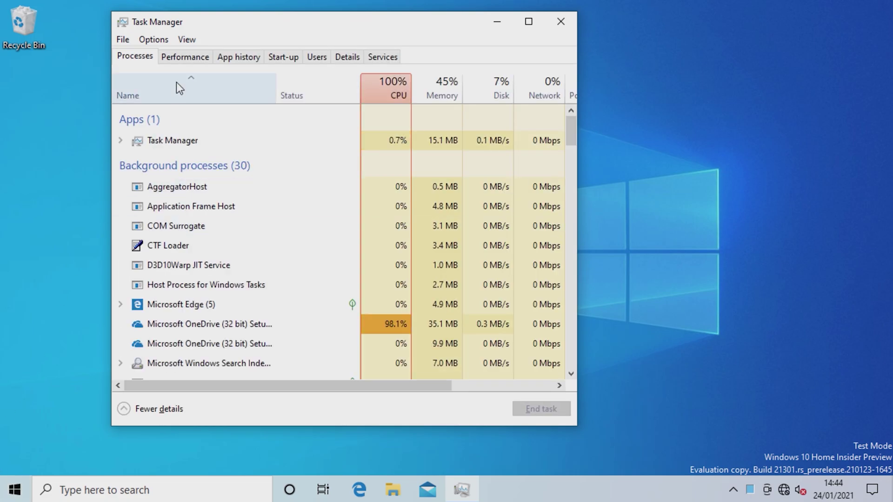
{"action": "left_click", "coordinate": [185, 56]}
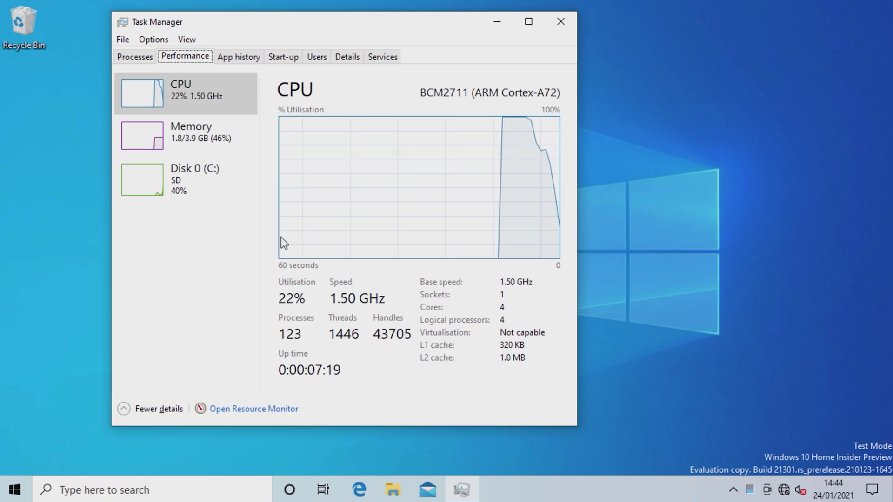
{"action": "left_click", "coordinate": [224, 141]}
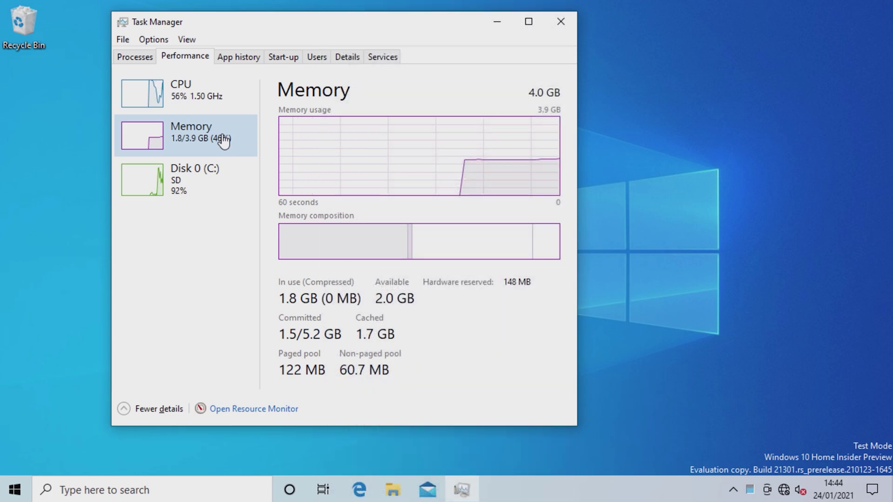
{"action": "left_click", "coordinate": [212, 172]}
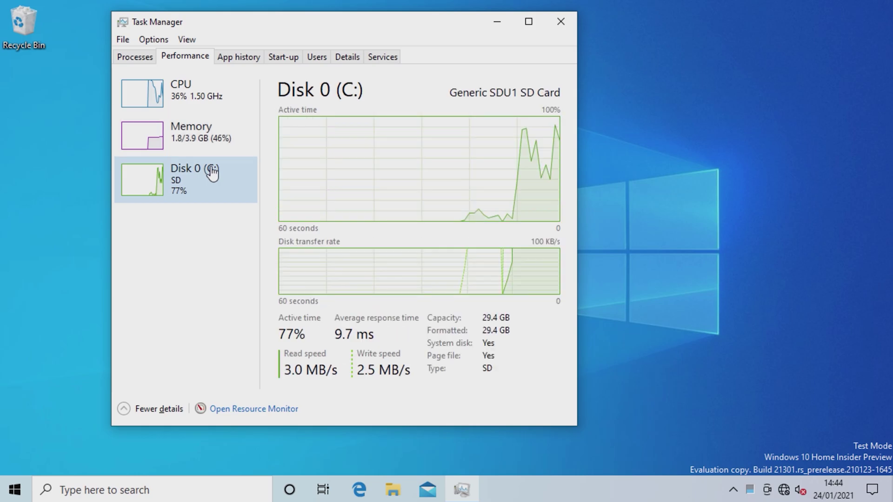
Step: Look through App history, Start-up, Users, Details and Services, then close Task Manager
{"action": "left_click", "coordinate": [236, 58]}
{"action": "left_click", "coordinate": [274, 57]}
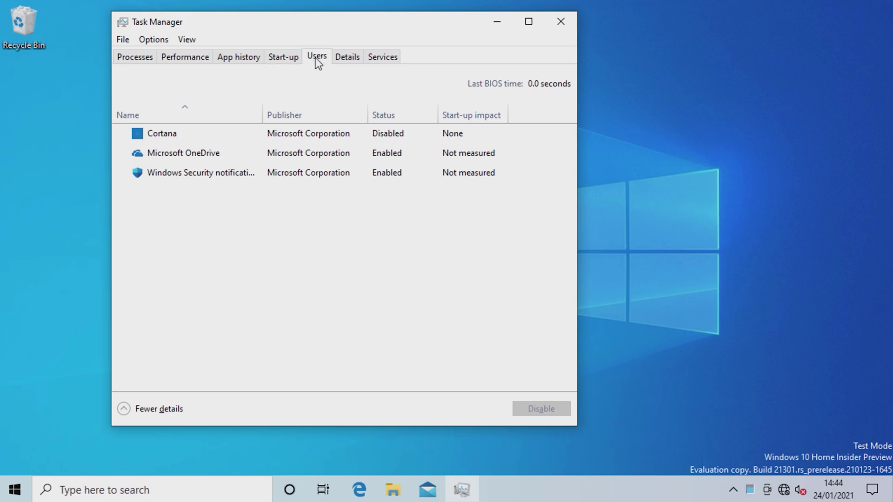
{"action": "left_click", "coordinate": [316, 57]}
{"action": "left_click", "coordinate": [336, 61]}
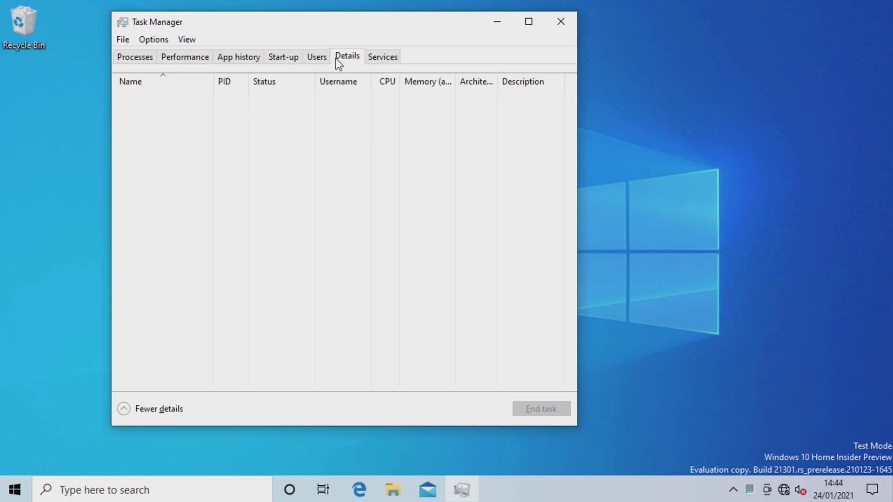
{"action": "left_click", "coordinate": [378, 58]}
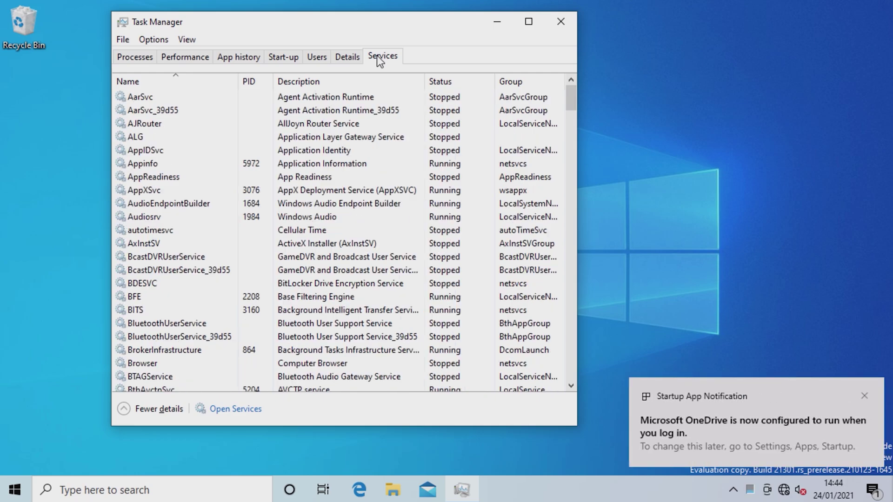
{"action": "left_click", "coordinate": [560, 23]}
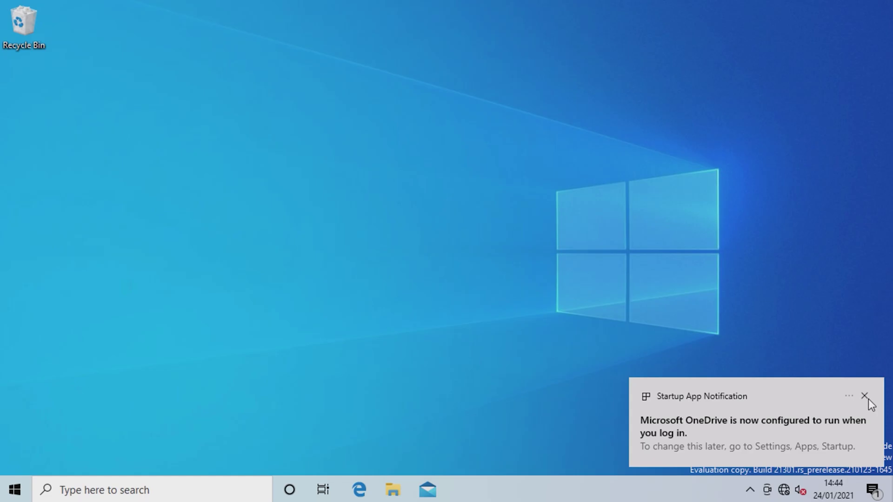